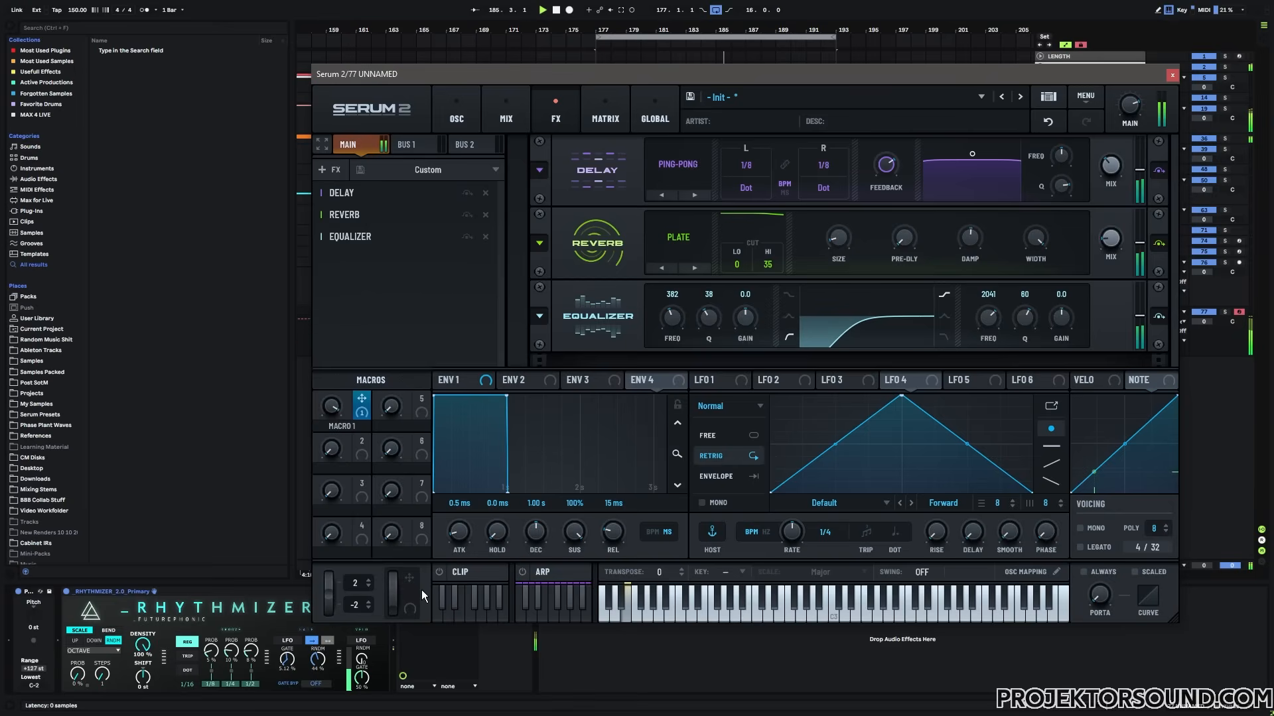
Switch LFO 1's rate from tempo sync to Hz, enable the 10x rate range and raise the rate to audio speed
click(457, 116)
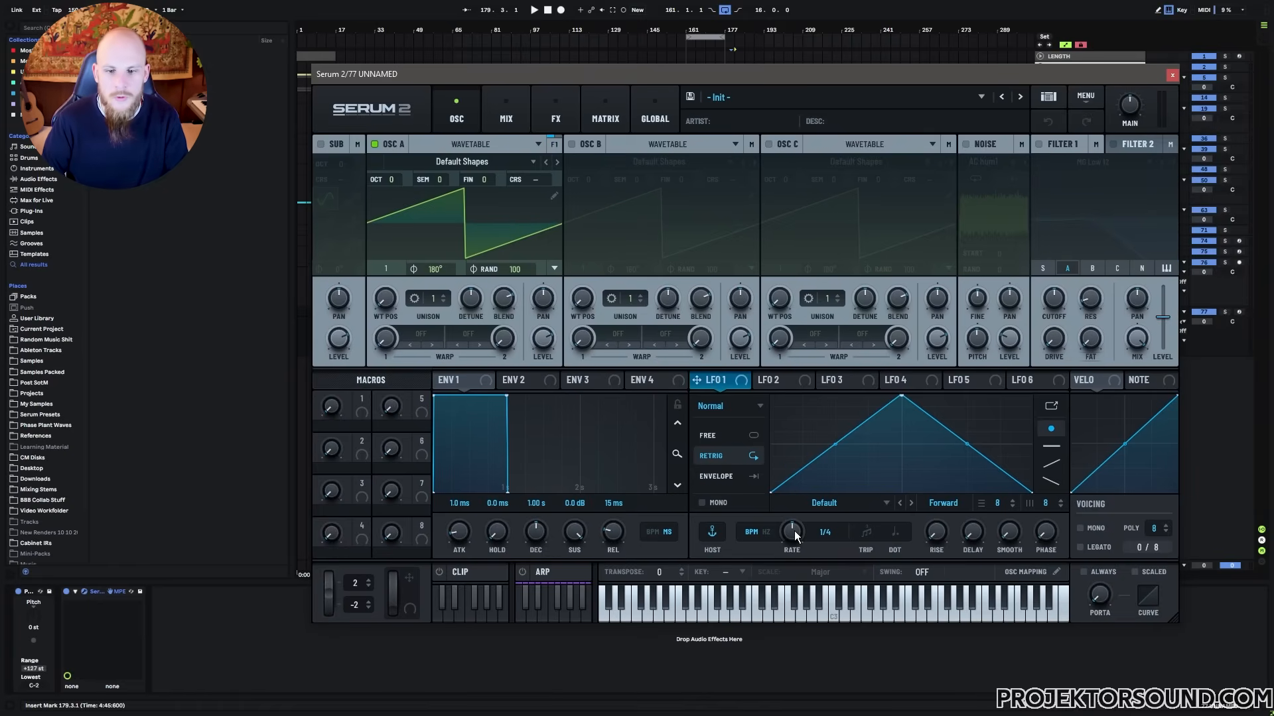
click(765, 528)
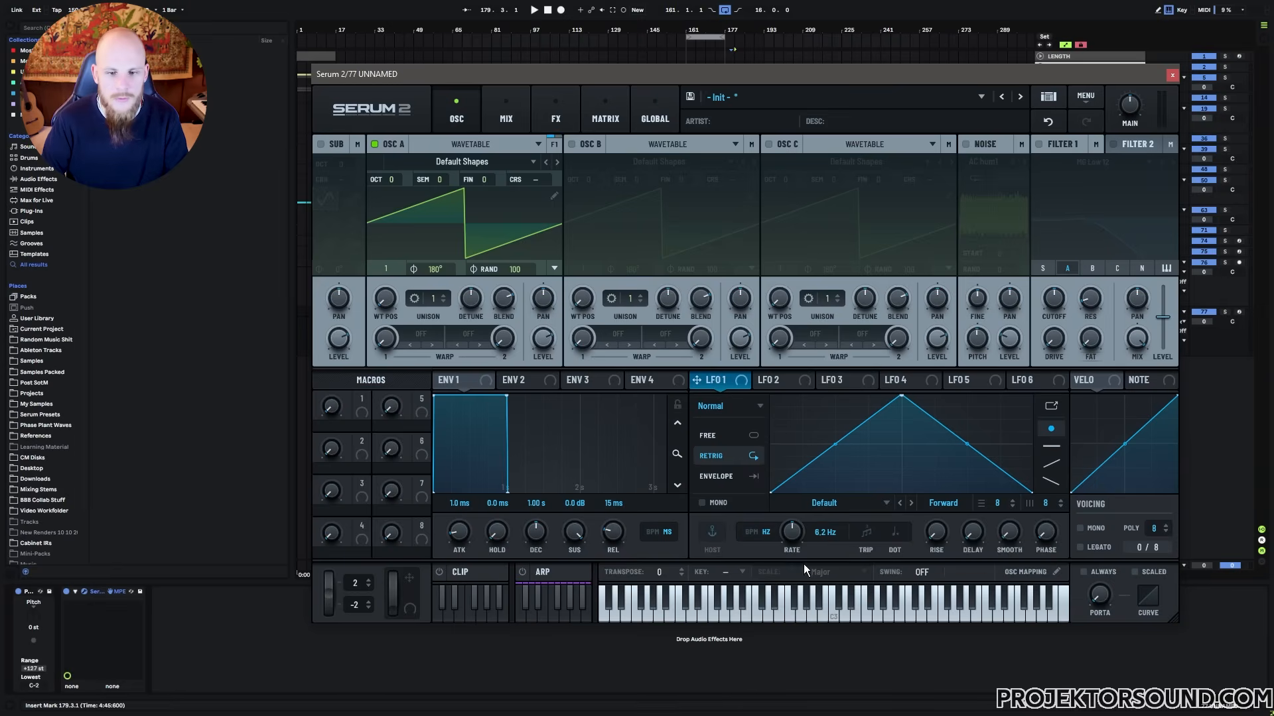
right_click(793, 532)
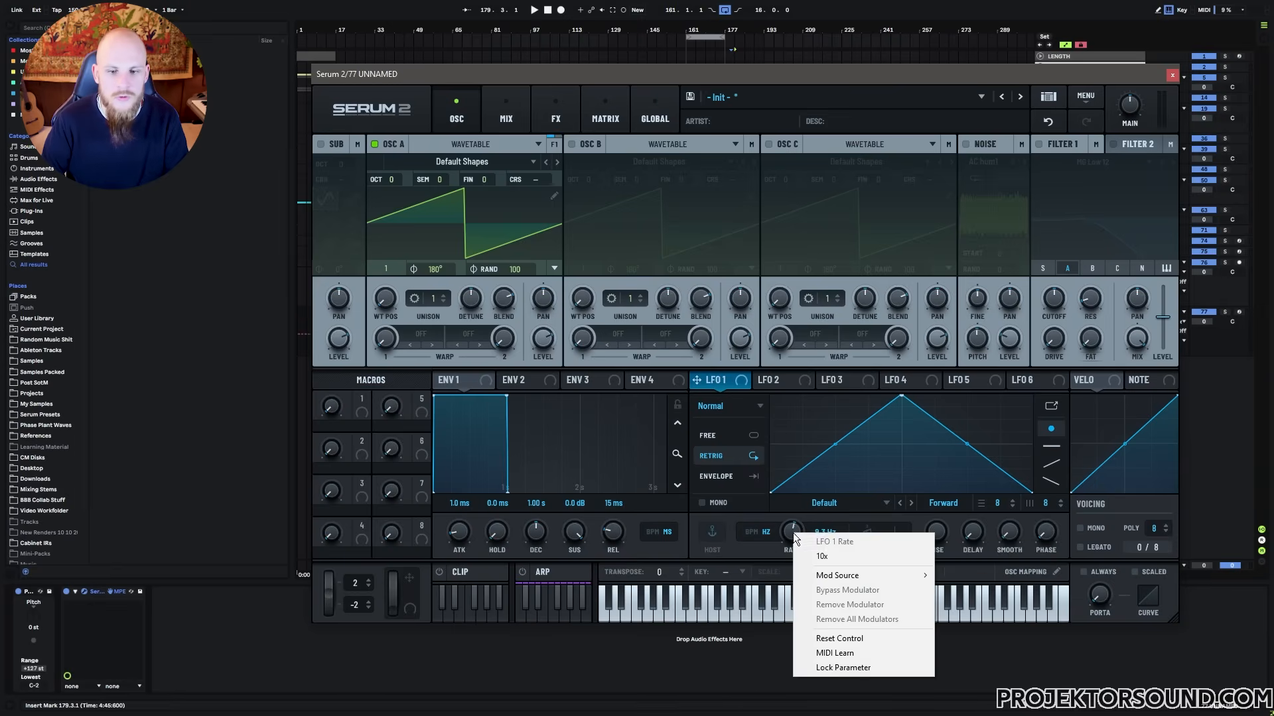
click(826, 553)
drag(814, 412, 806, 522)
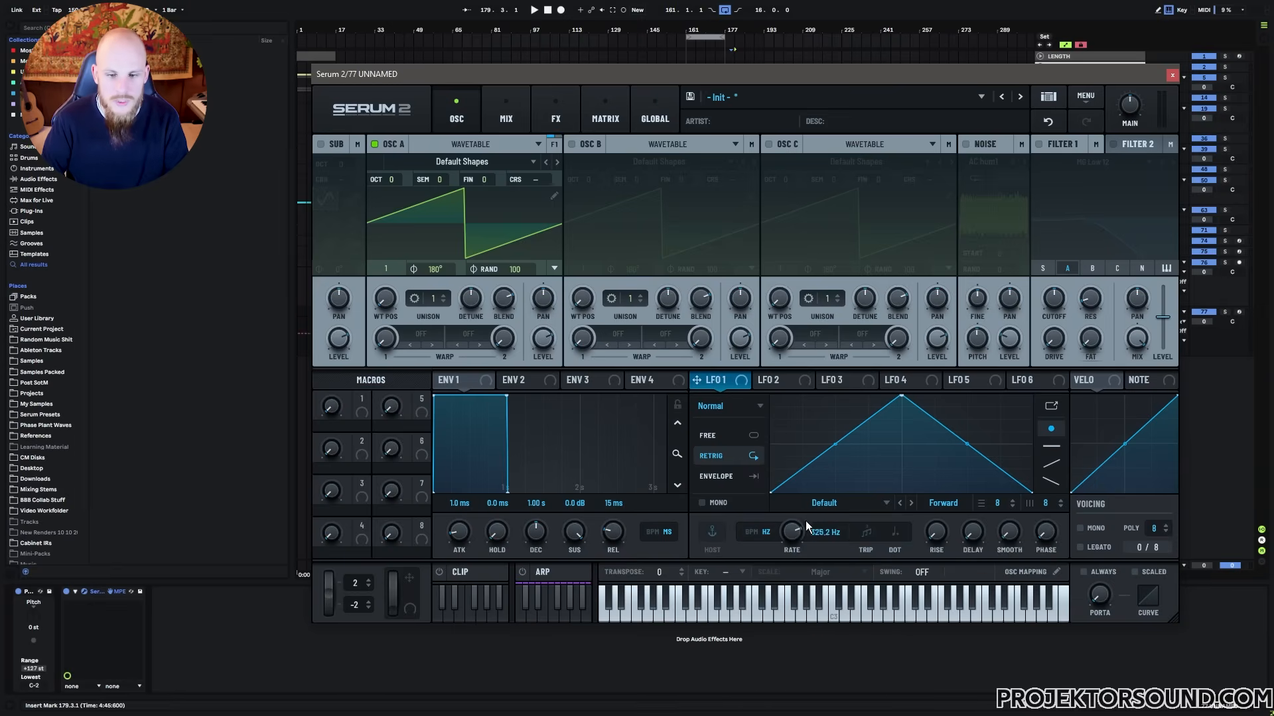
Set OSC A's first warp mode to Sync and assign LFO 1 to modulate its warp amount
click(458, 335)
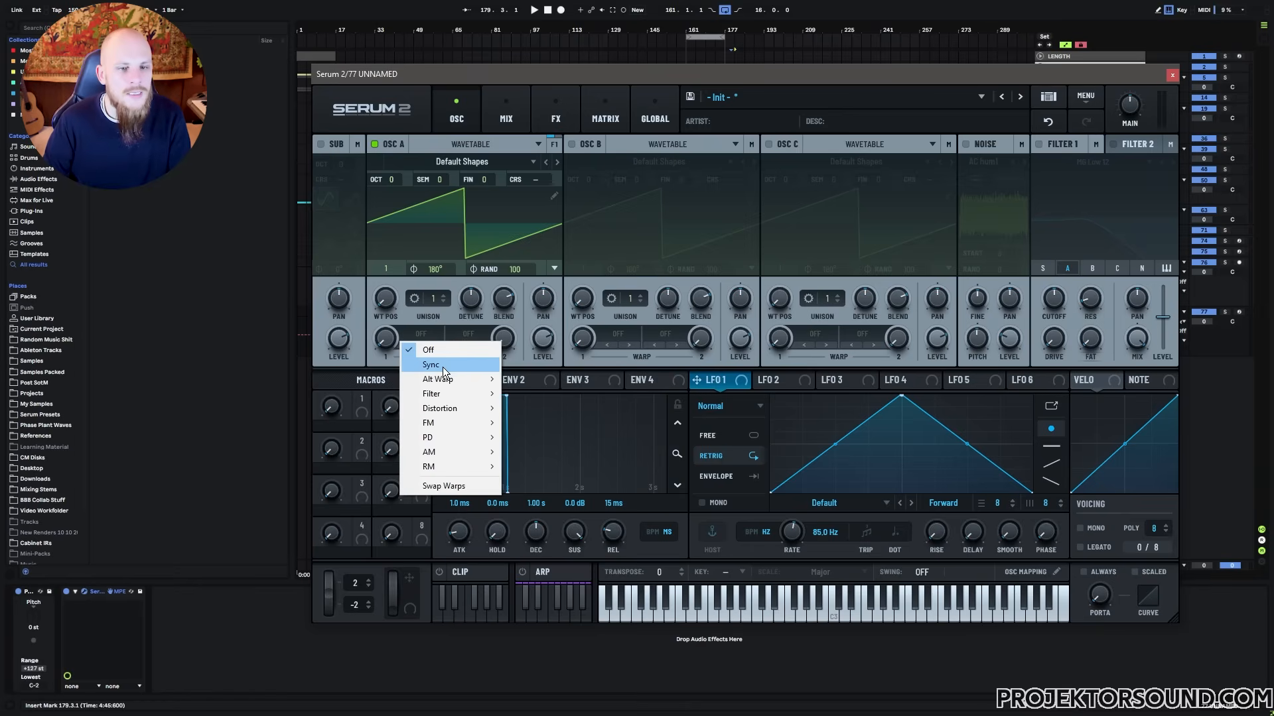
click(437, 367)
drag(713, 384, 403, 346)
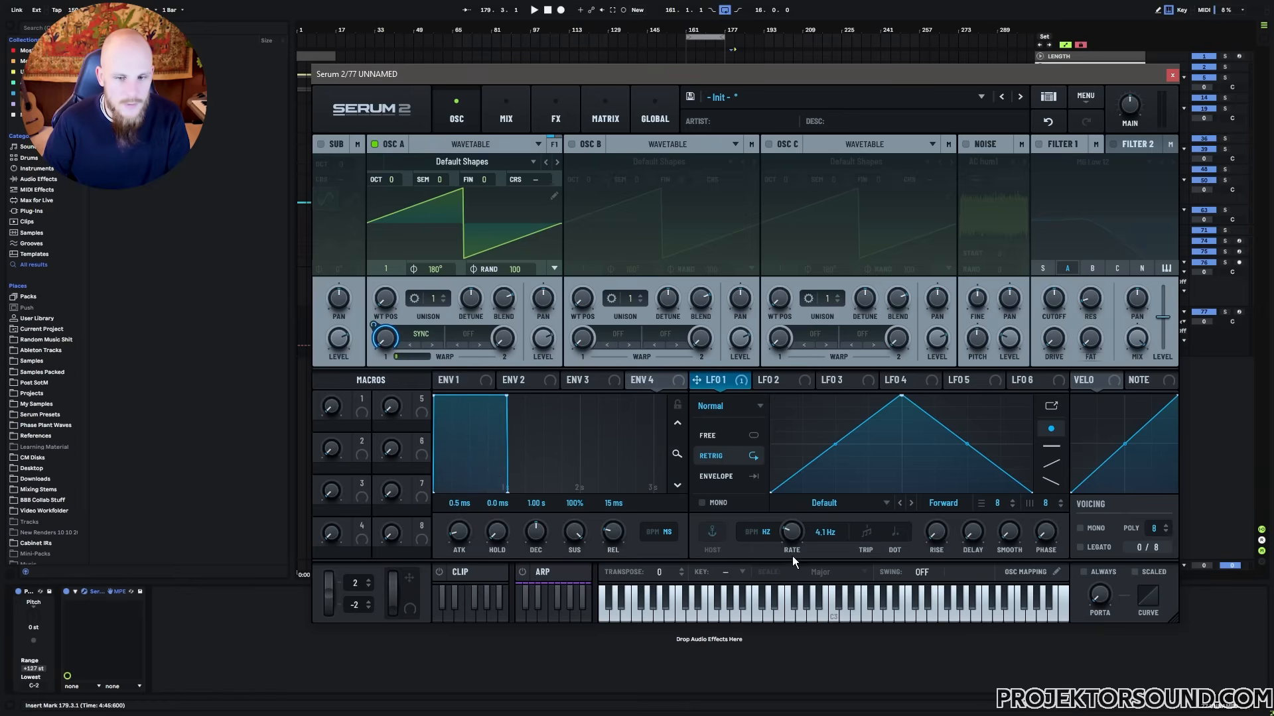
Arm the synth track, raise LFO 1's rate to 596.4 Hz, and select the Note modulation source after auditioning
click(1238, 312)
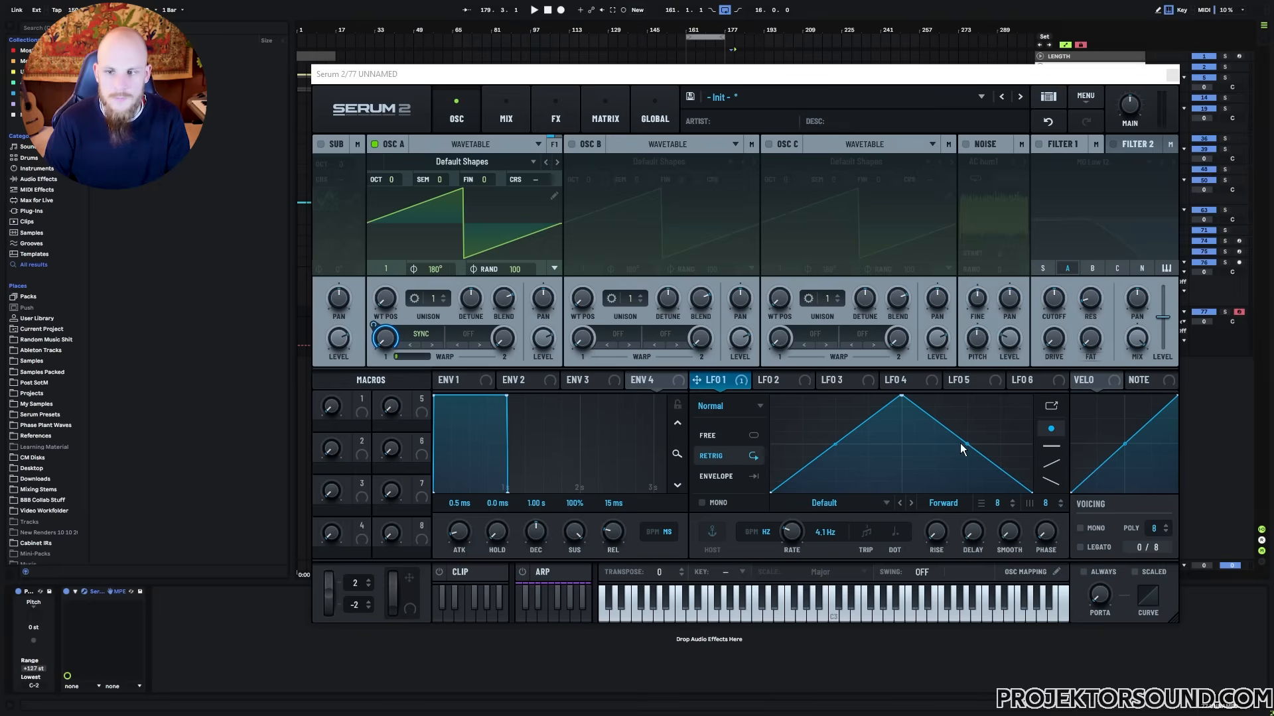
drag(827, 535, 813, 449)
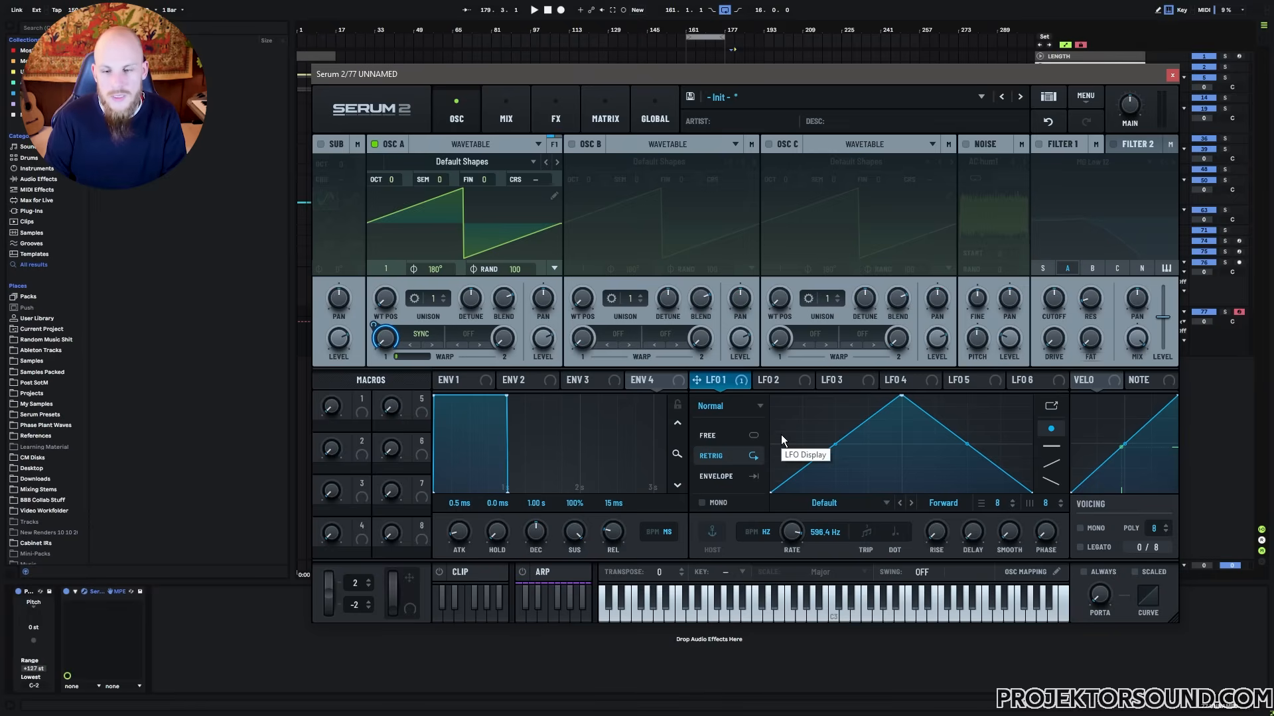
mouse_move(641, 614)
mouse_down()
mouse_move(807, 612)
mouse_move(647, 610)
mouse_up()
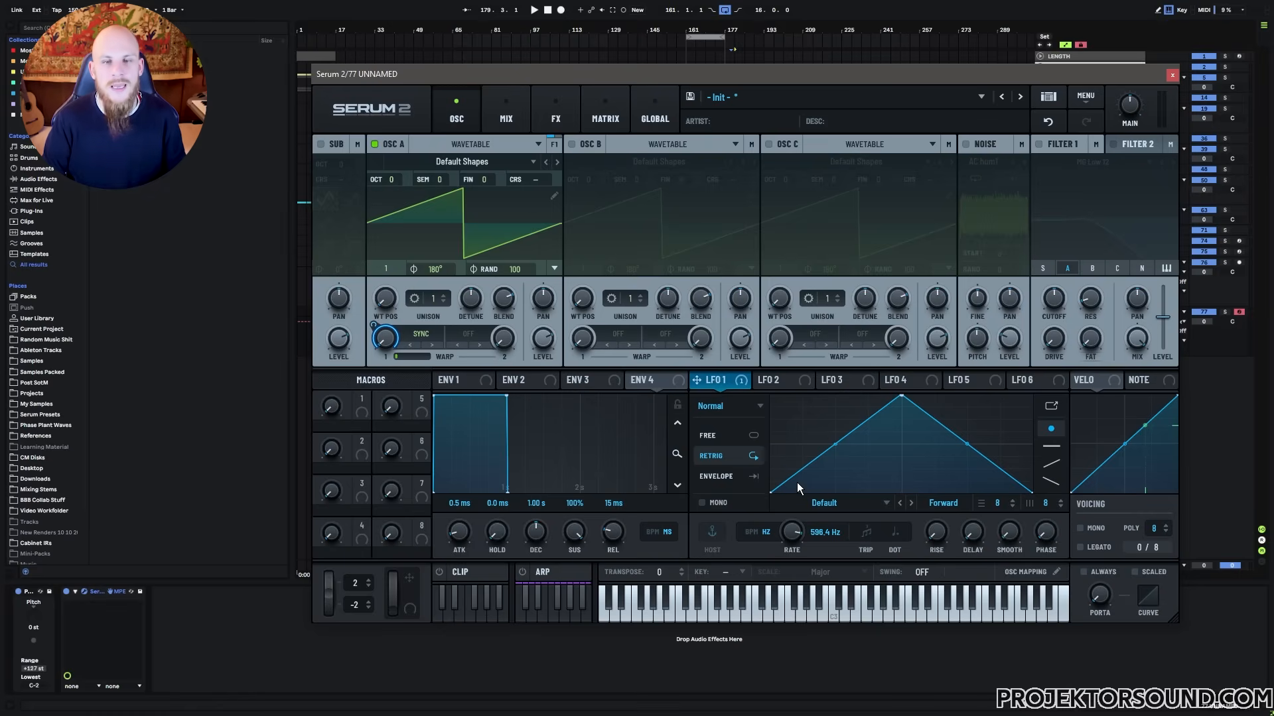
click(1135, 383)
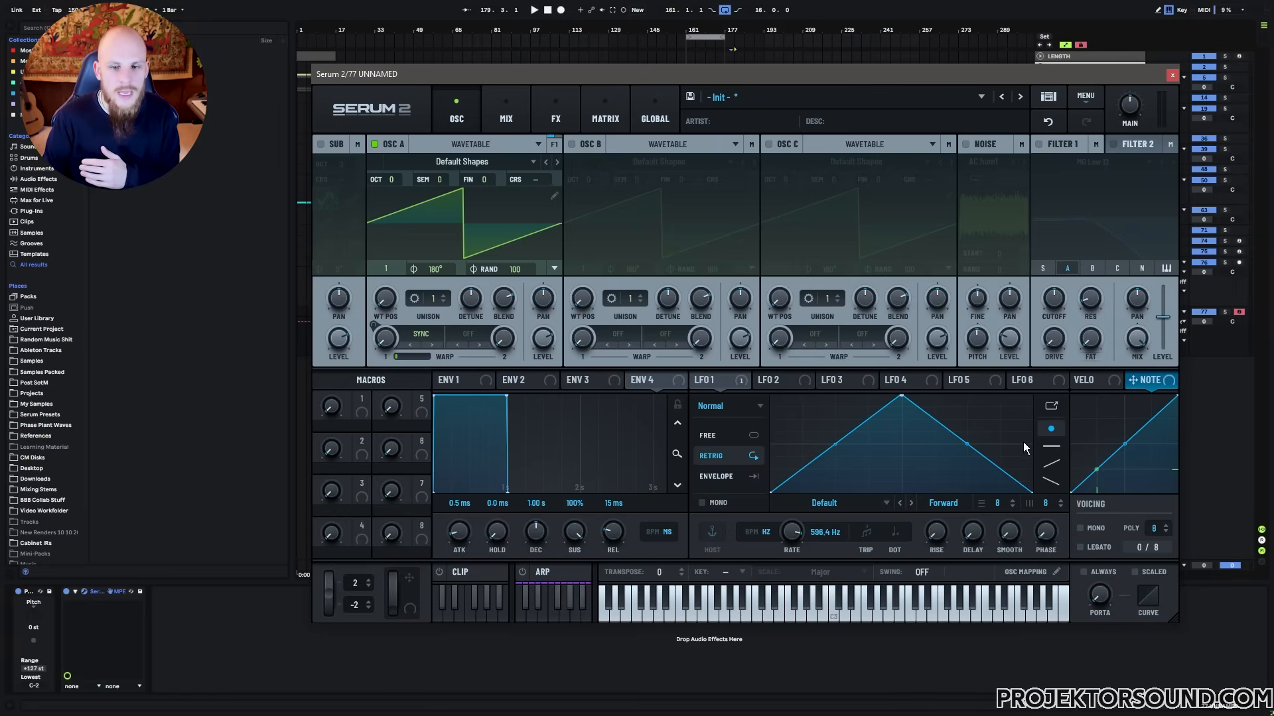
Enable OSC B and set its wavetable position to frame 3, the triangle shape
click(573, 144)
drag(582, 300, 592, 276)
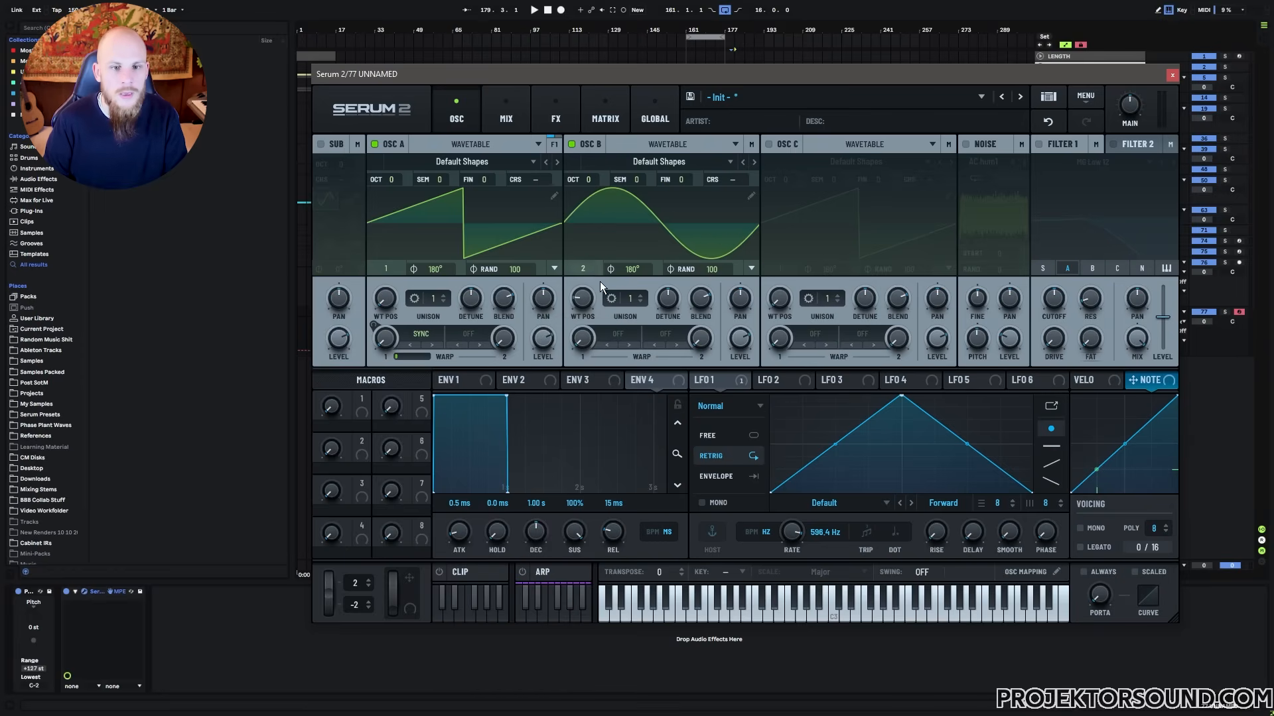
drag(583, 296, 584, 290)
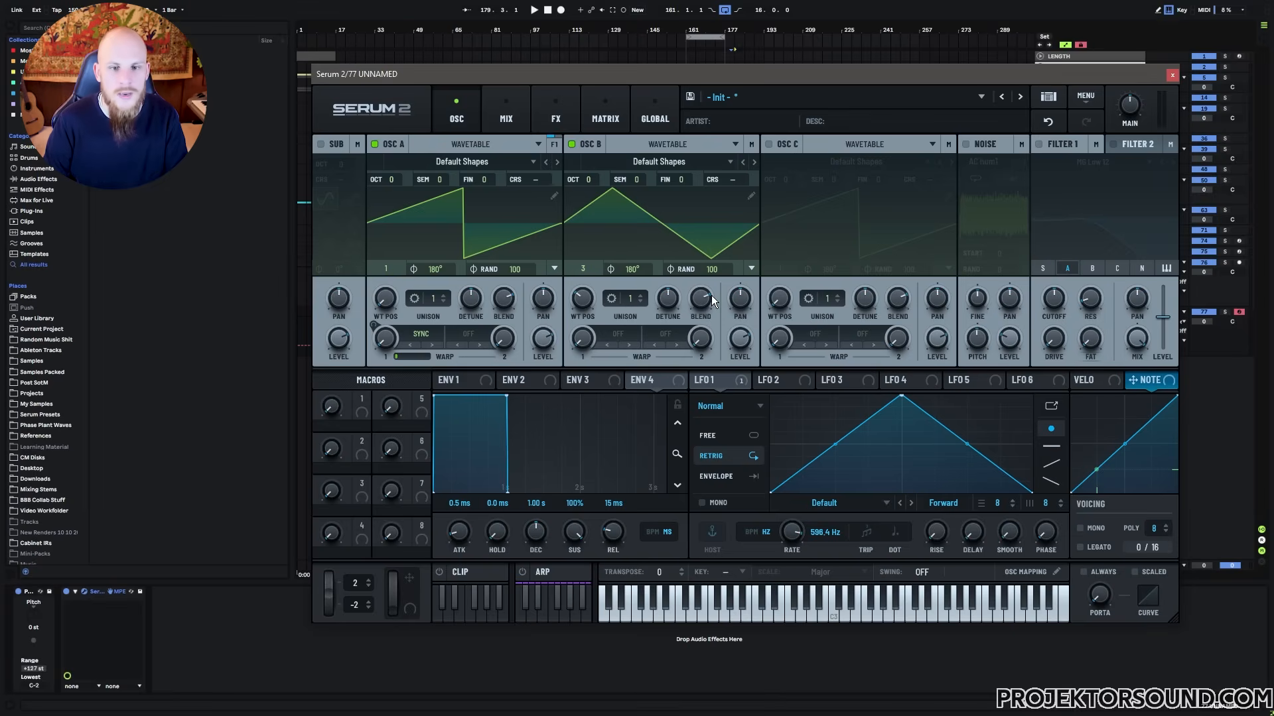
Remove all modulators from OSC A's Sync warp, assign OSC B as its modulator and adjust the modulation amount
right_click(387, 335)
click(439, 421)
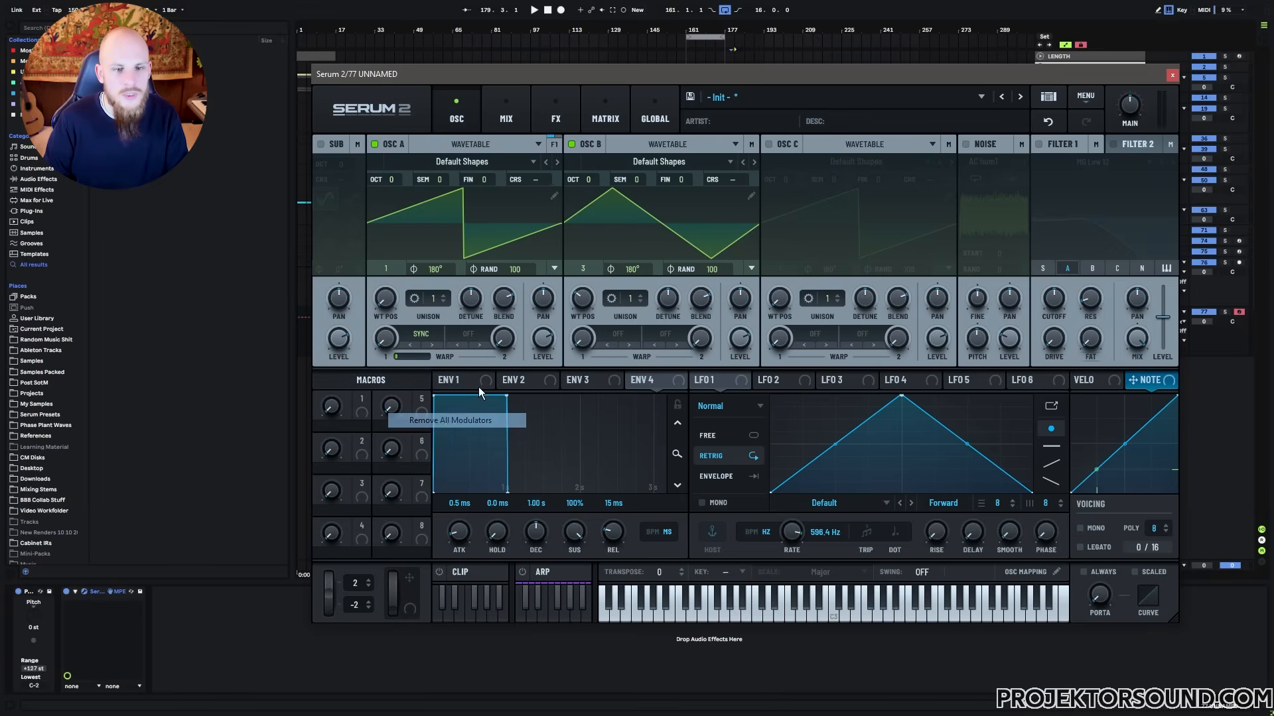
drag(595, 143, 391, 338)
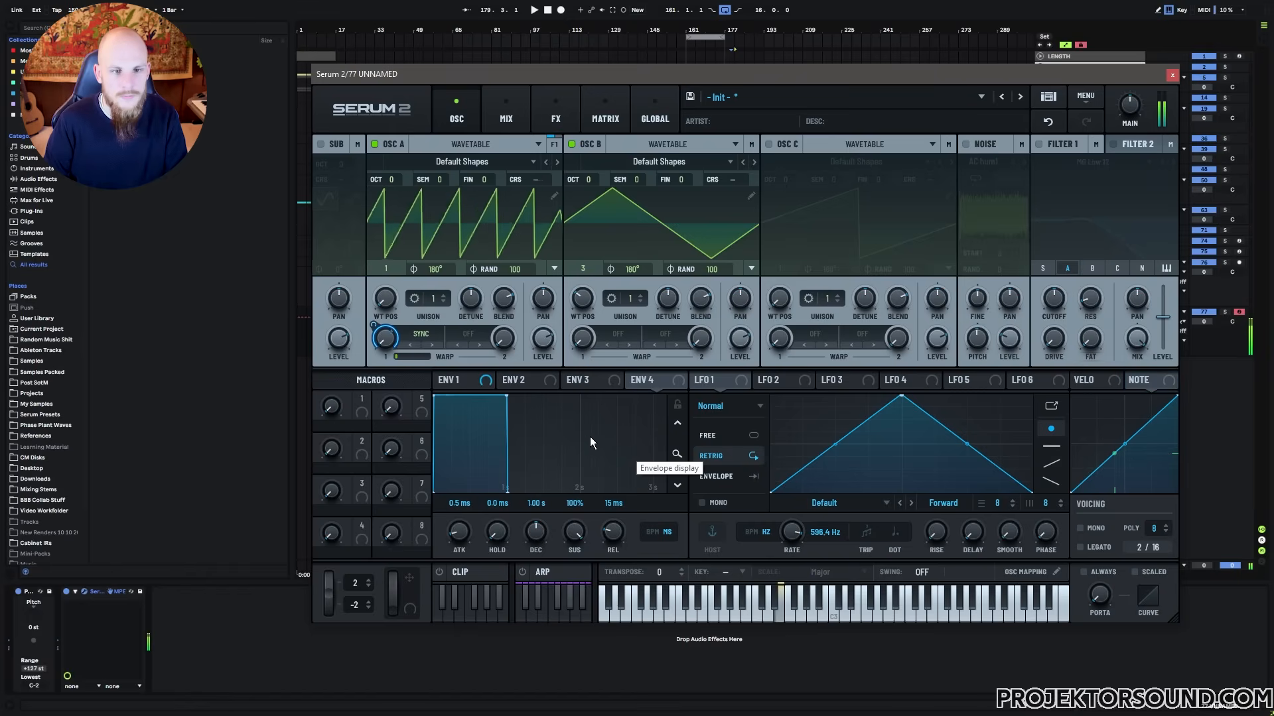
drag(374, 325, 376, 339)
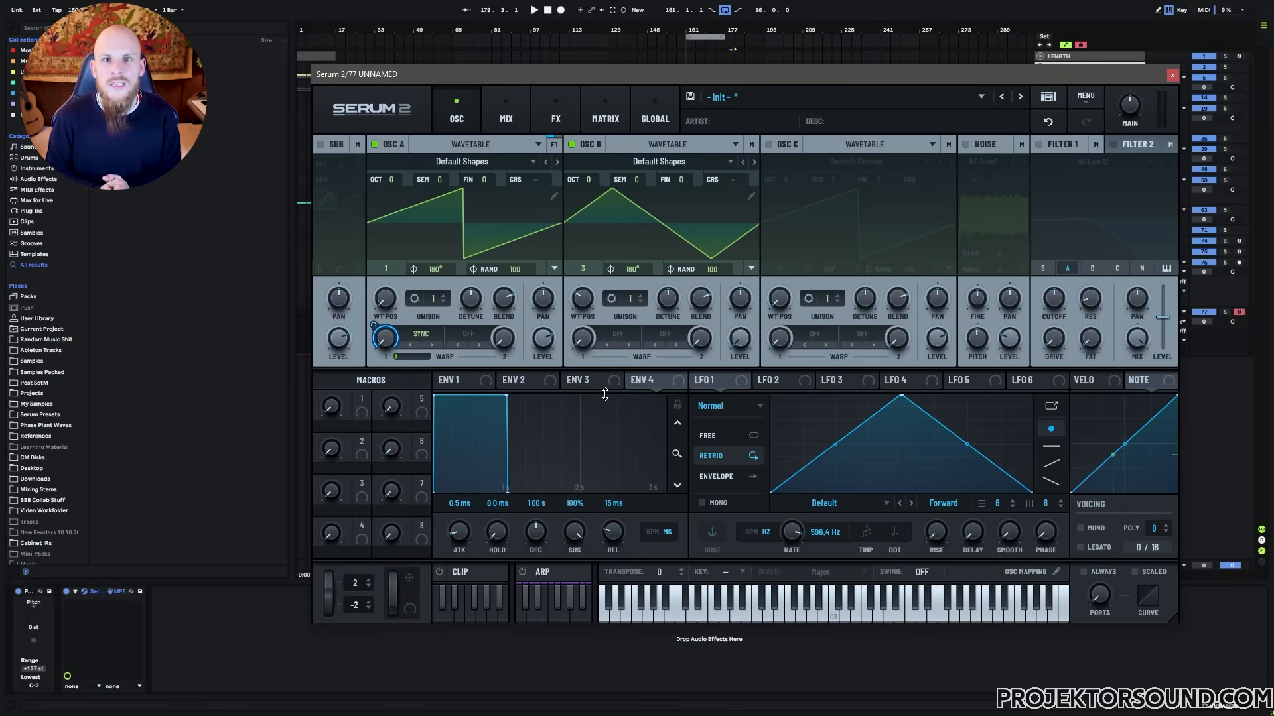
Switch OSC B's pitch to the ratio and Hz mode, with a ratio of 0.530 and OSC A as its source
right_click(588, 178)
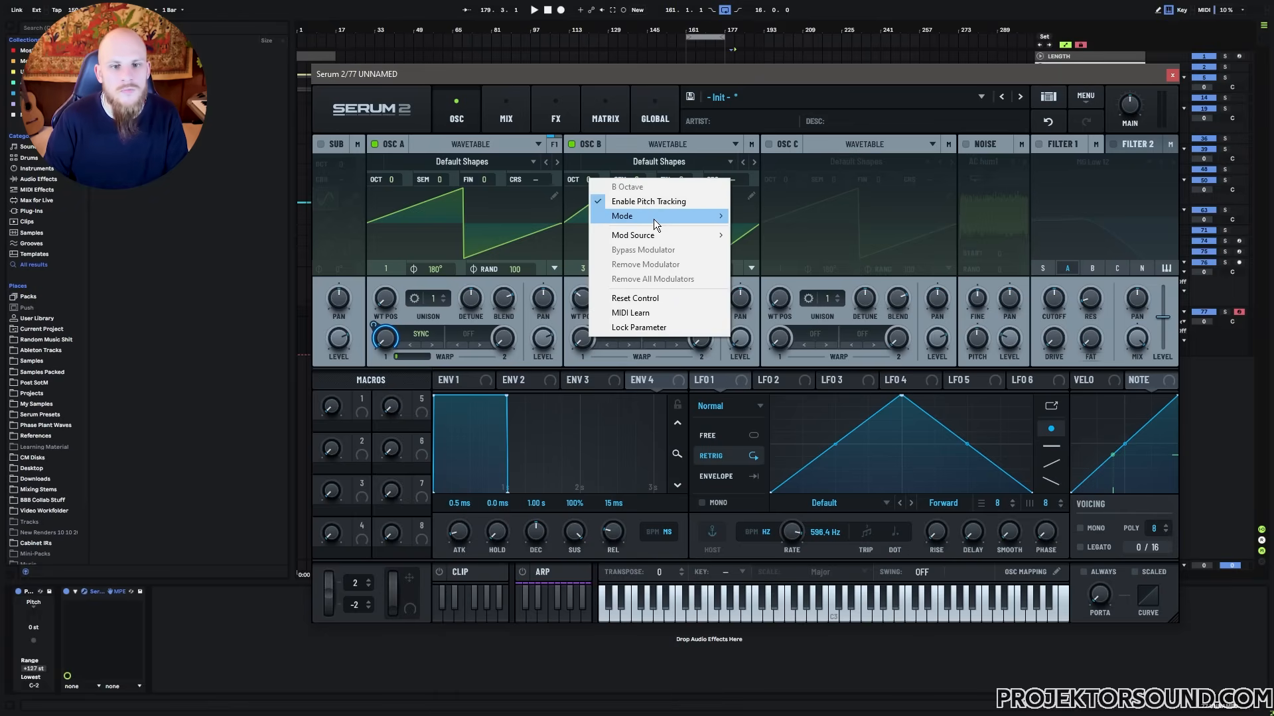
mouse_move(658, 217)
click(759, 245)
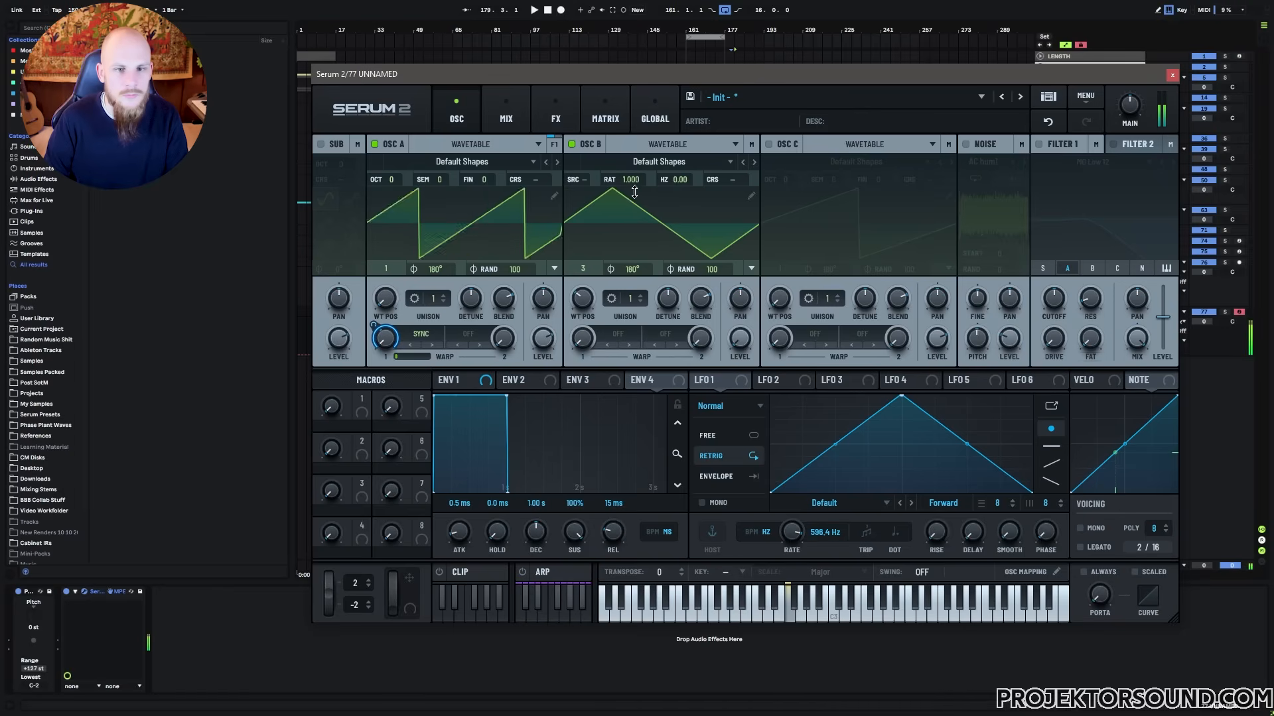
drag(639, 181, 639, 189)
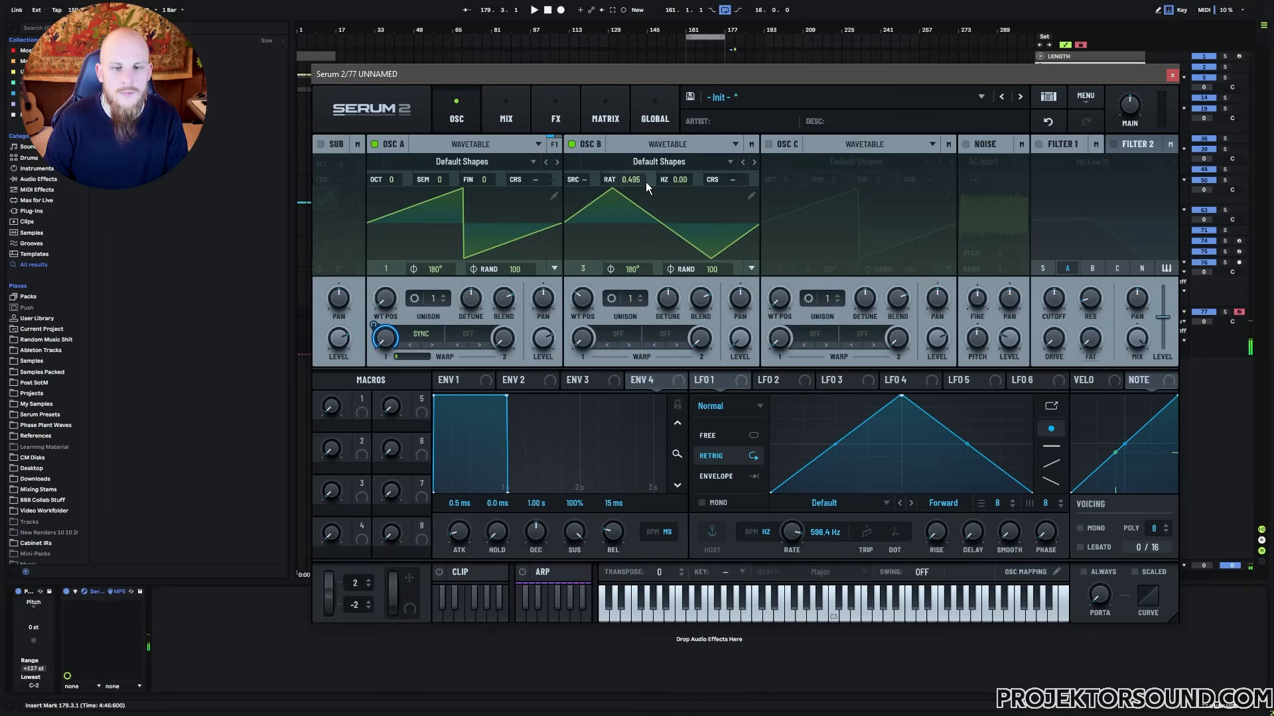
drag(643, 179, 646, 178)
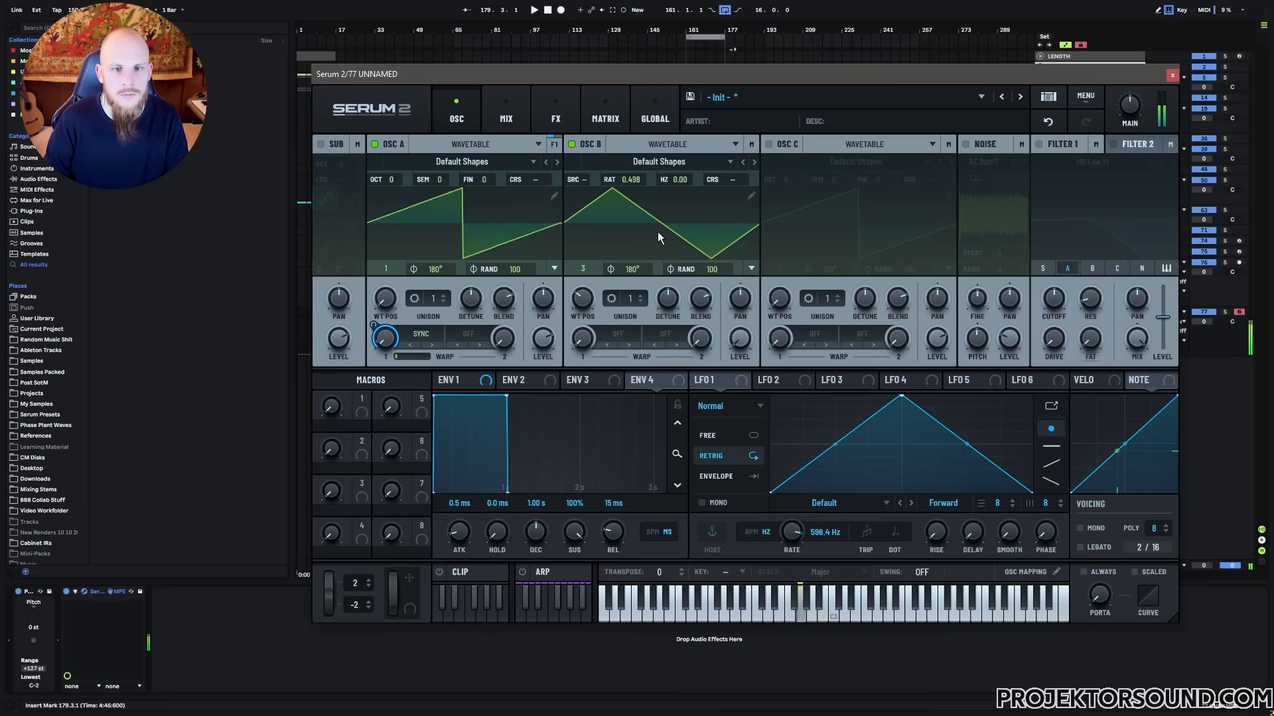
drag(644, 183, 640, 174)
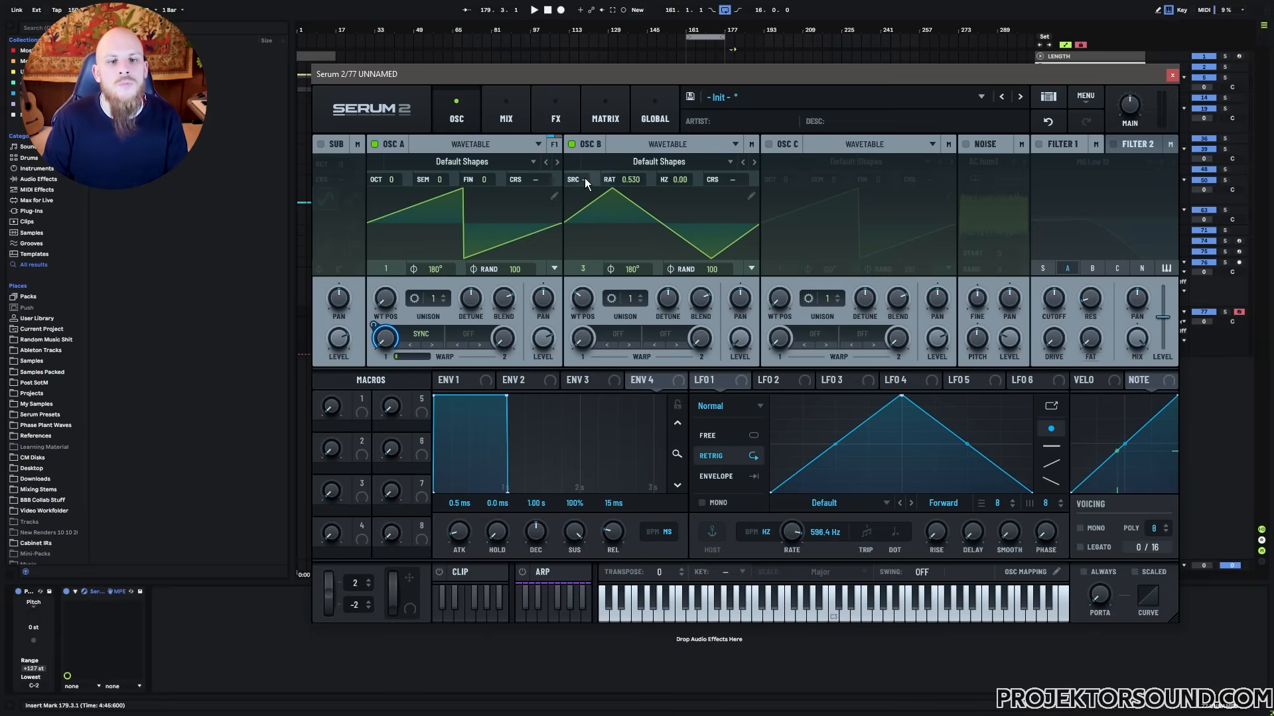
click(584, 178)
click(610, 208)
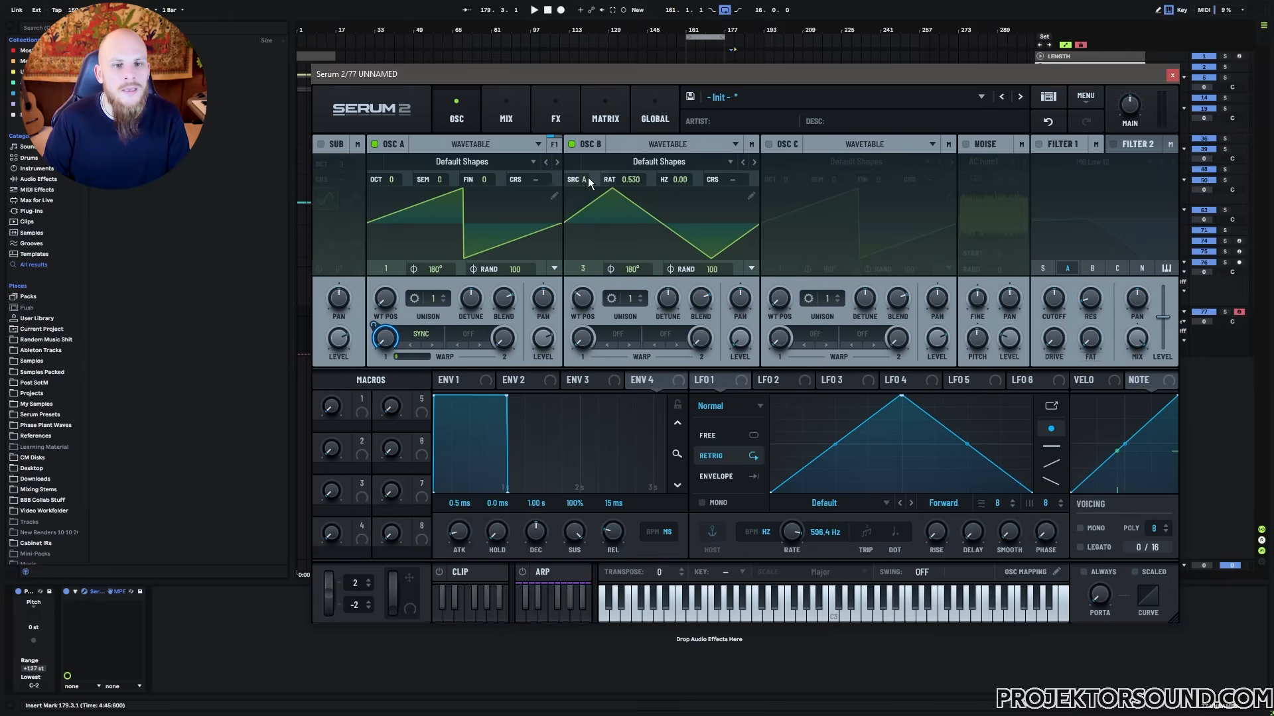
Test OSC A's octave at +1 and its coarse pitch, and return both to their defaults
drag(389, 181, 400, 171)
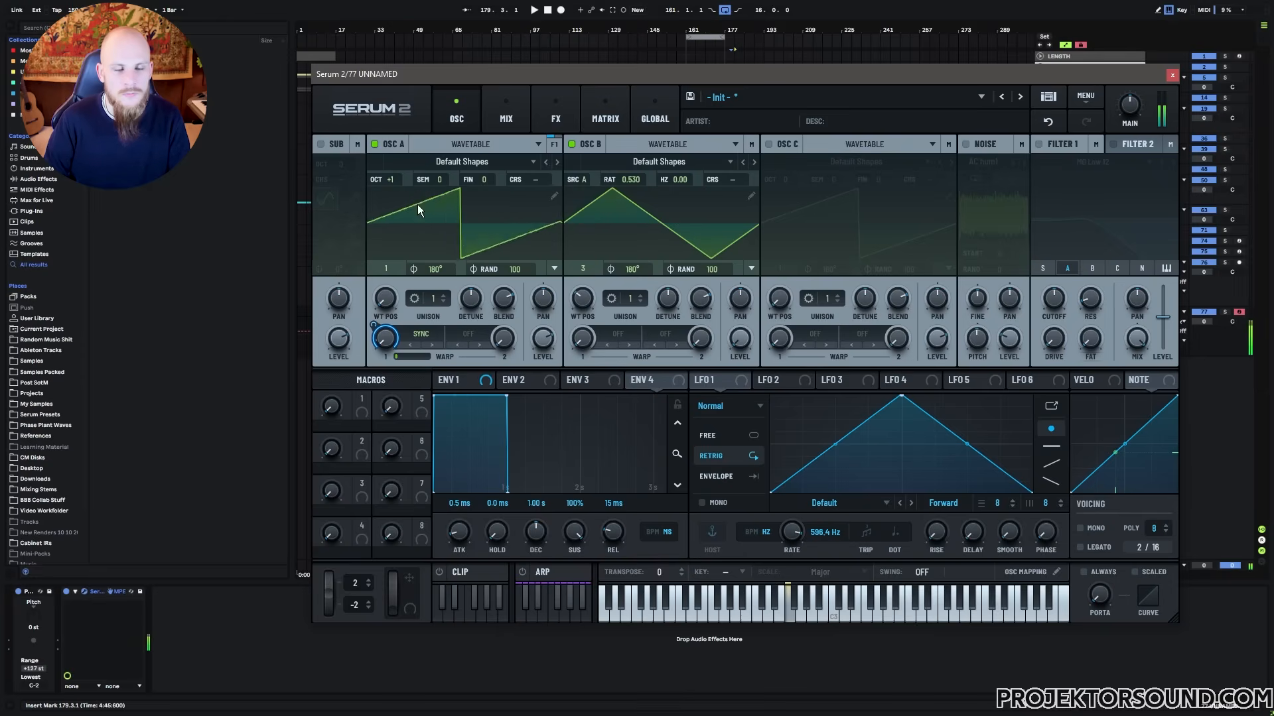
drag(401, 179, 407, 207)
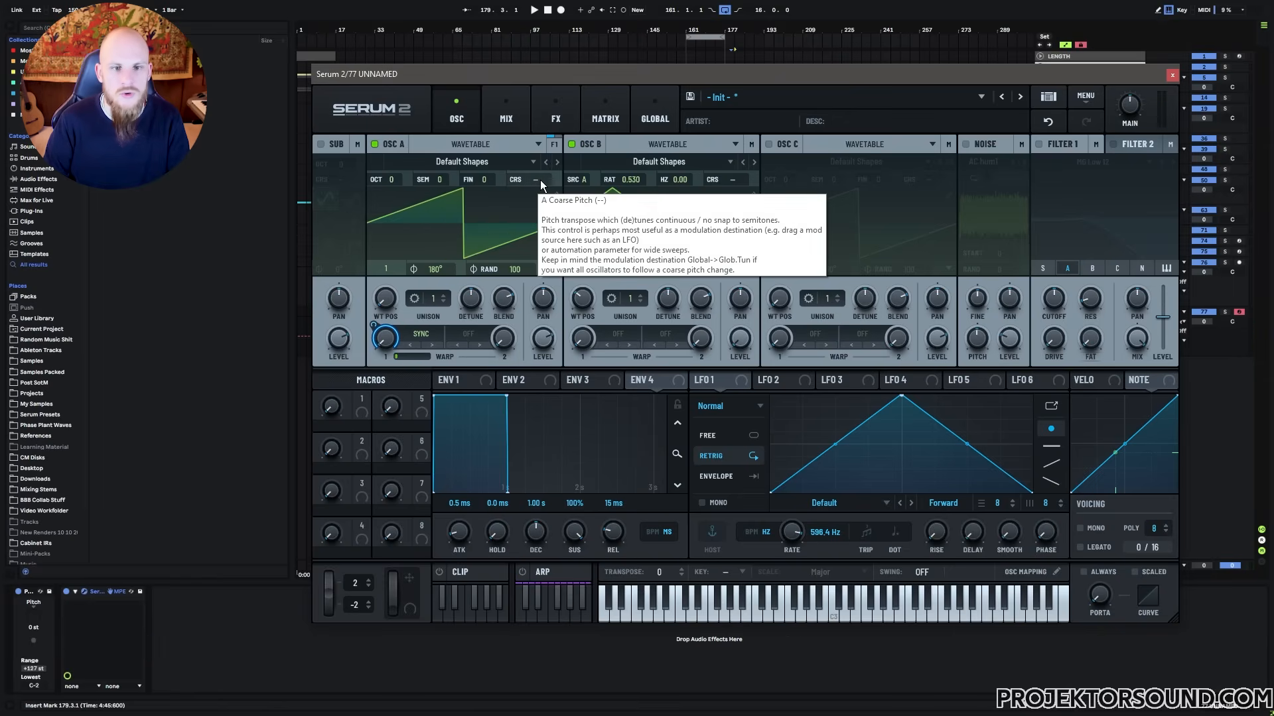
mouse_move(540, 181)
mouse_down()
mouse_move(551, 143)
mouse_move(526, 333)
mouse_move(555, 67)
mouse_move(548, 203)
mouse_up()
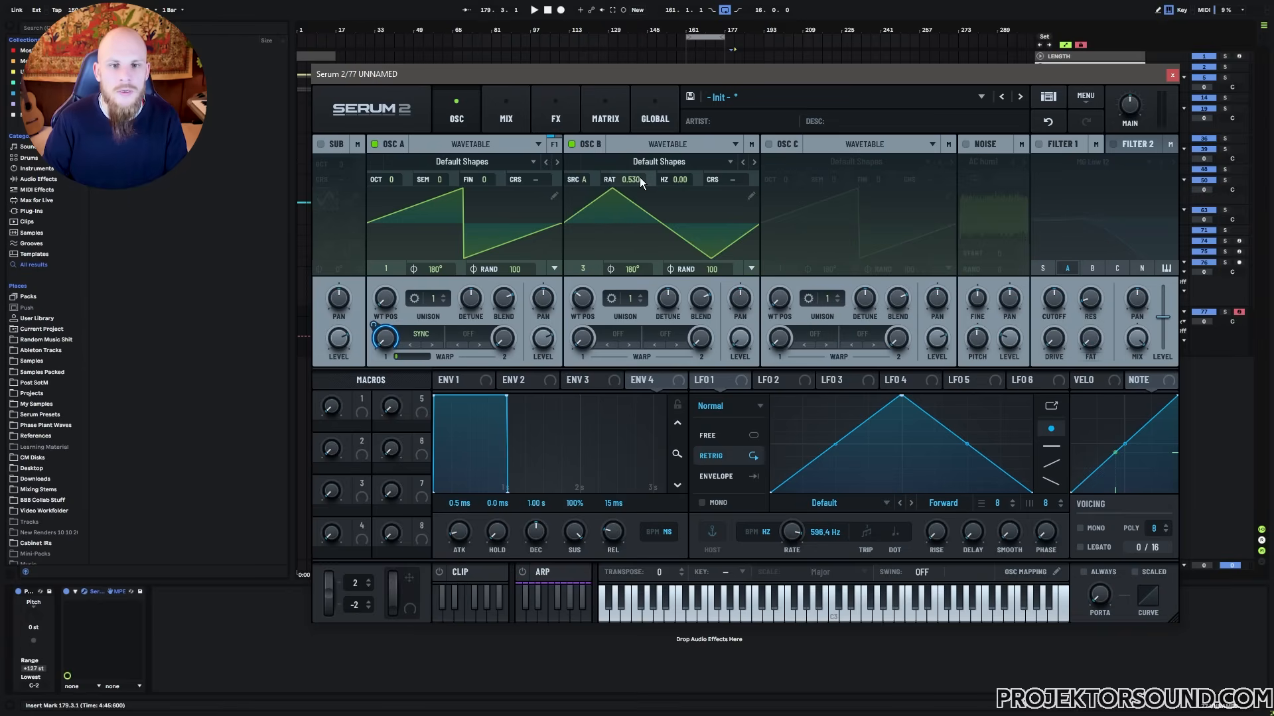
Set OSC B's pitch ratio to 0.500
mouse_move(638, 177)
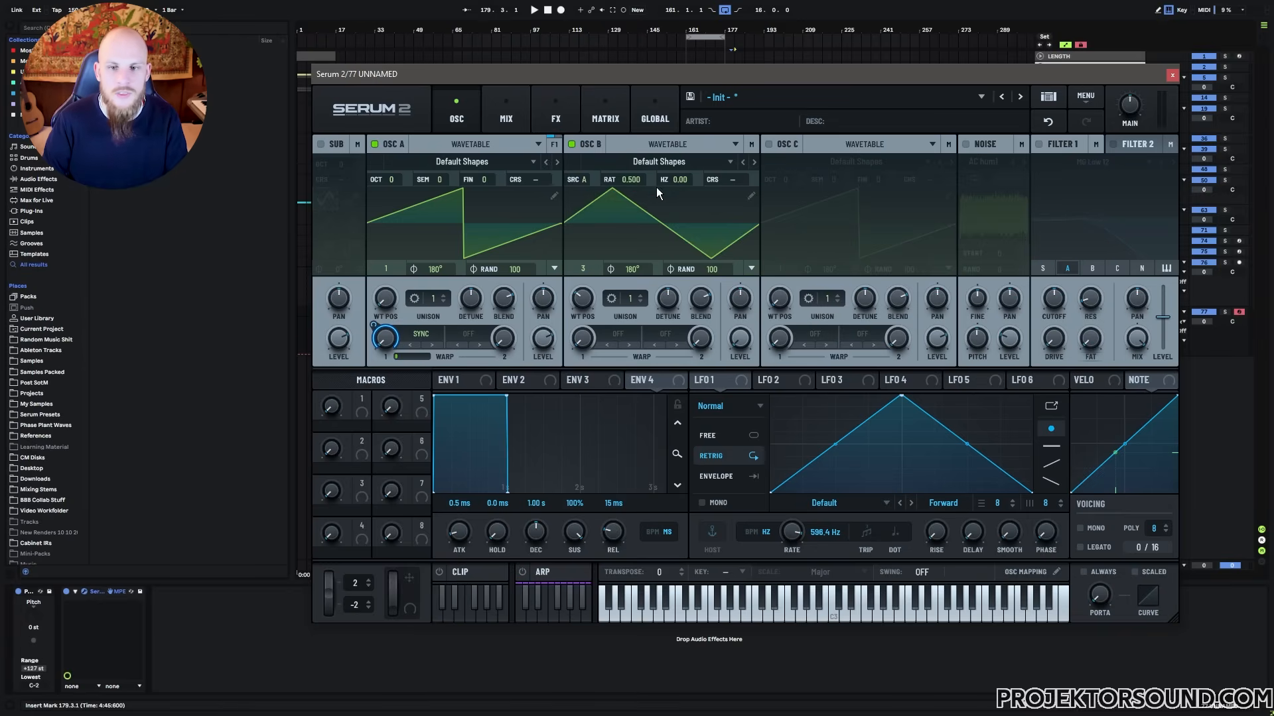
Enable Filter 1 and set its cutoff to about 110 Hz while auditioning notes in lower keyboard octaves
click(1038, 144)
mouse_move(1065, 297)
mouse_down()
mouse_move(1045, 329)
mouse_move(1065, 264)
mouse_move(1056, 310)
mouse_up()
key(z)
key(z)
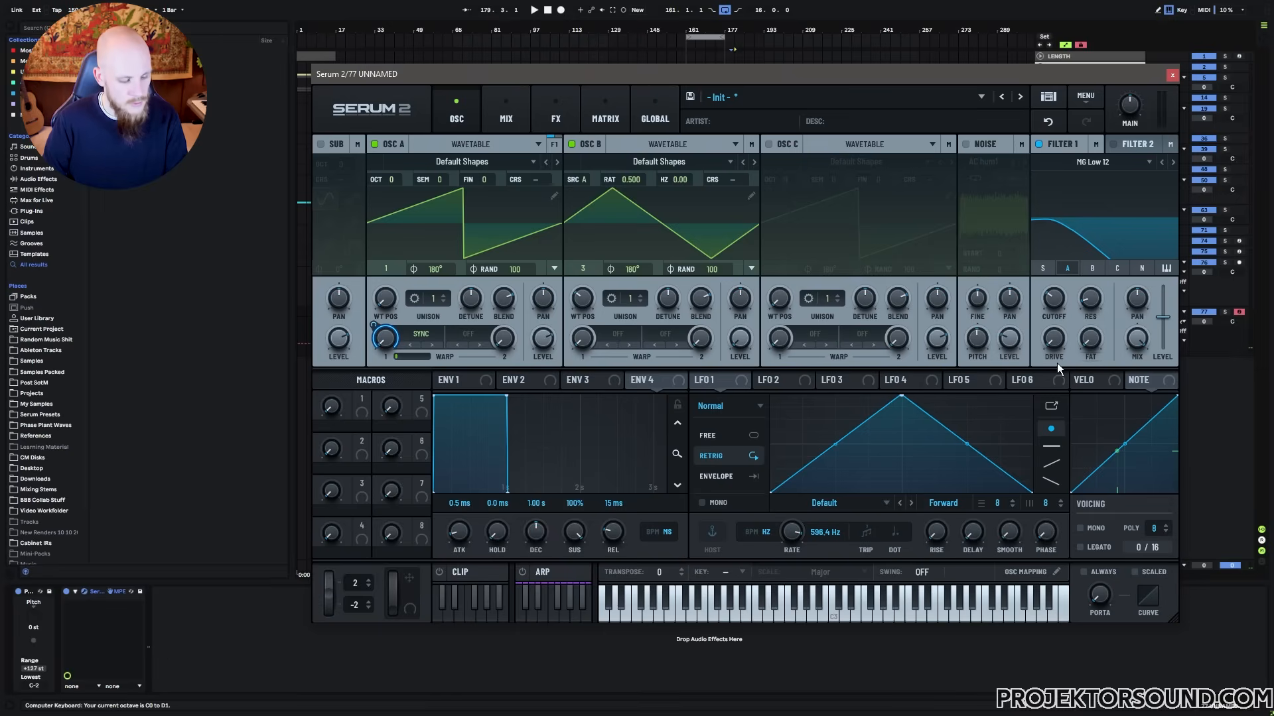
key(g)
mouse_move(1056, 296)
mouse_down()
mouse_move(1072, 237)
mouse_move(1061, 301)
mouse_up()
key(x)
key(g)
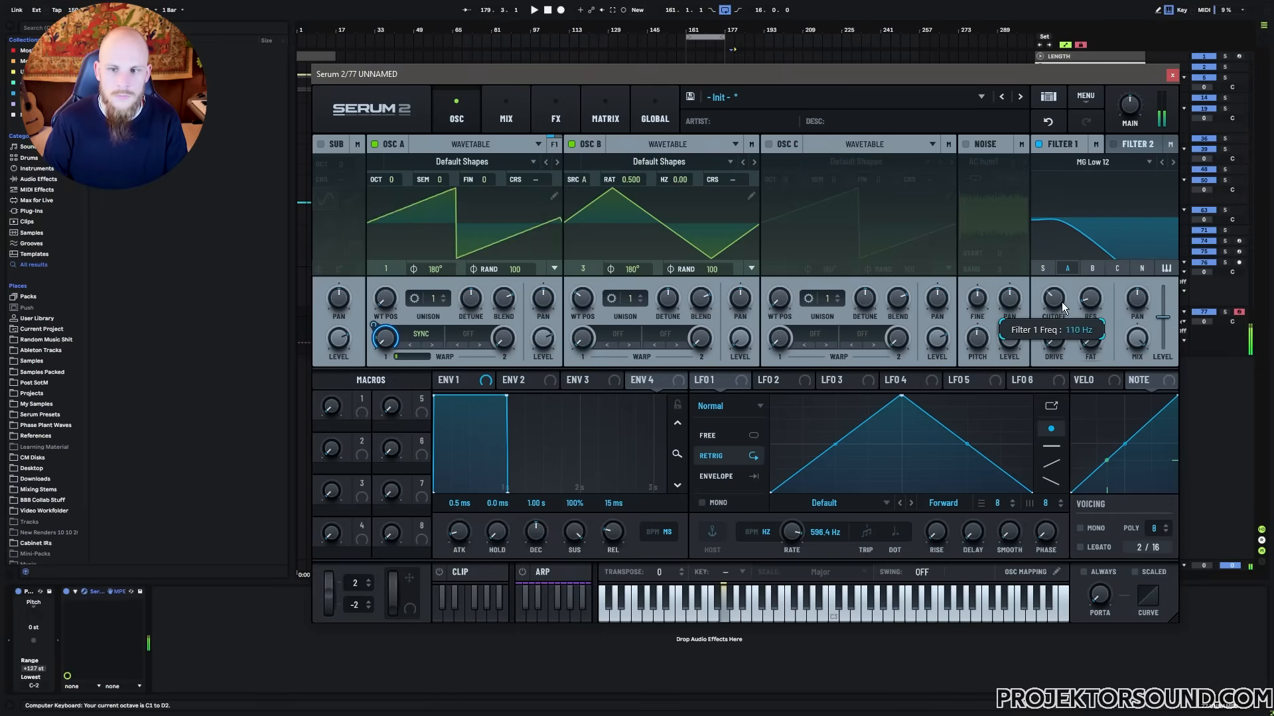
Change Filter 1's type to Band 24, adjust its cutoff and assign OSC B to modulate the cutoff
click(1095, 163)
mouse_move(1096, 177)
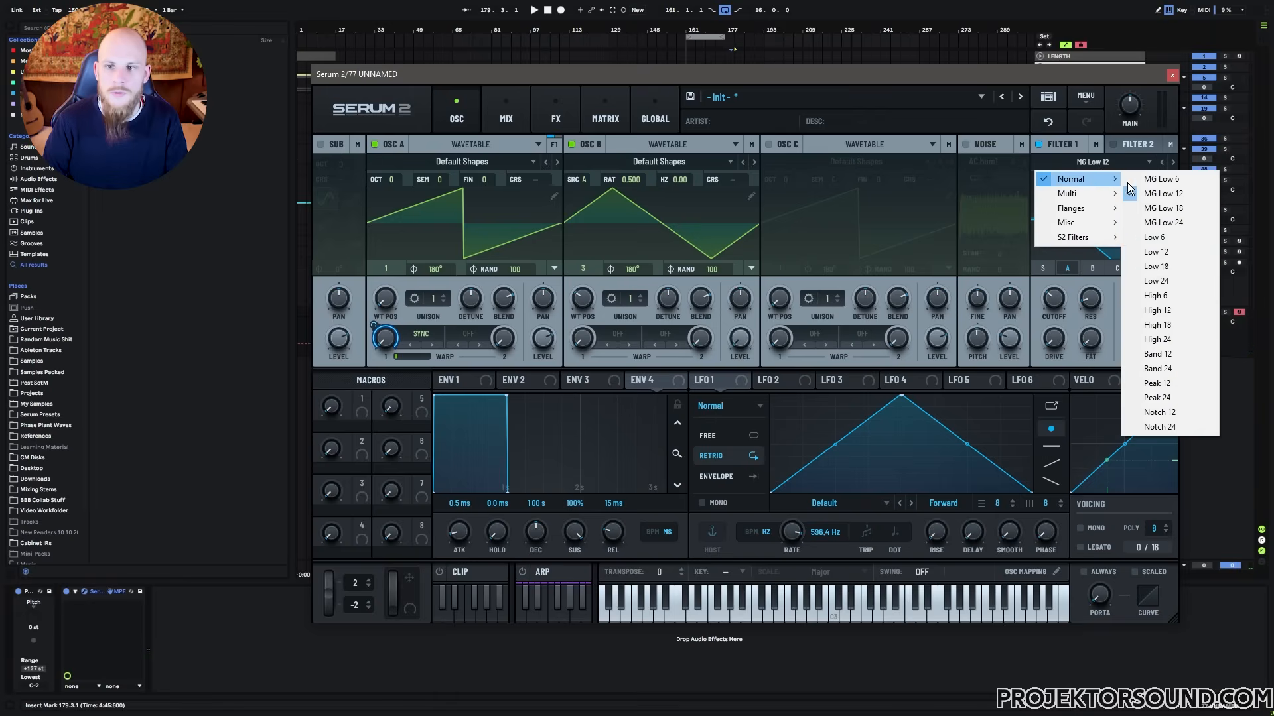
click(1157, 369)
mouse_move(1061, 297)
mouse_down()
mouse_move(1068, 337)
mouse_move(1069, 285)
mouse_move(1064, 329)
mouse_move(1054, 297)
mouse_up()
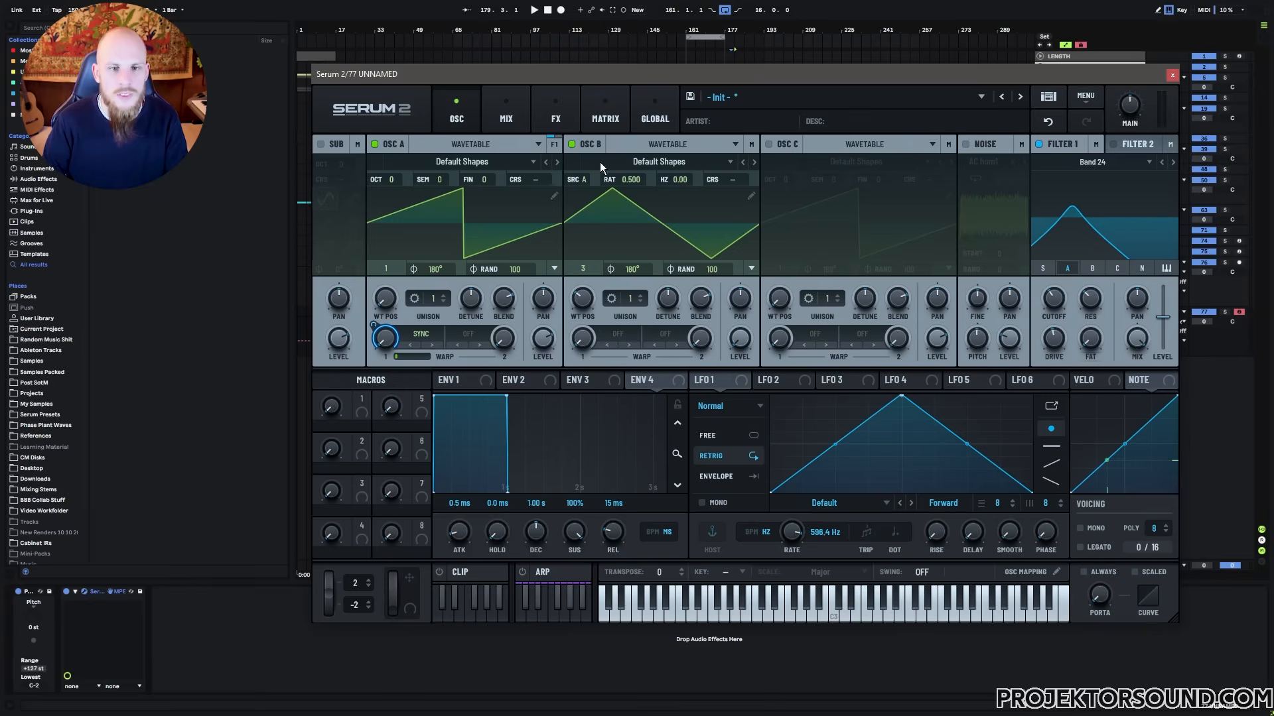
drag(599, 149, 1044, 296)
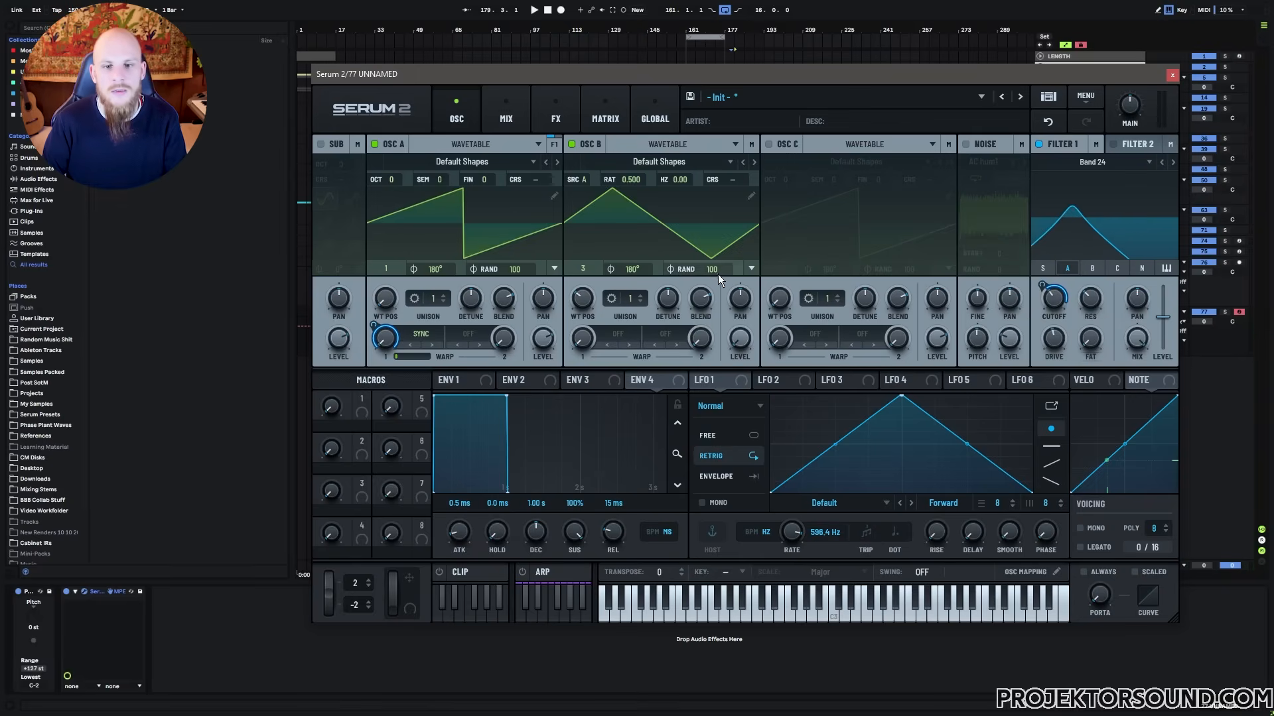
Set the random phase of OSC A and OSC B to 0 and OSC B's start phase to 167°
drag(715, 270, 706, 512)
drag(516, 275, 502, 547)
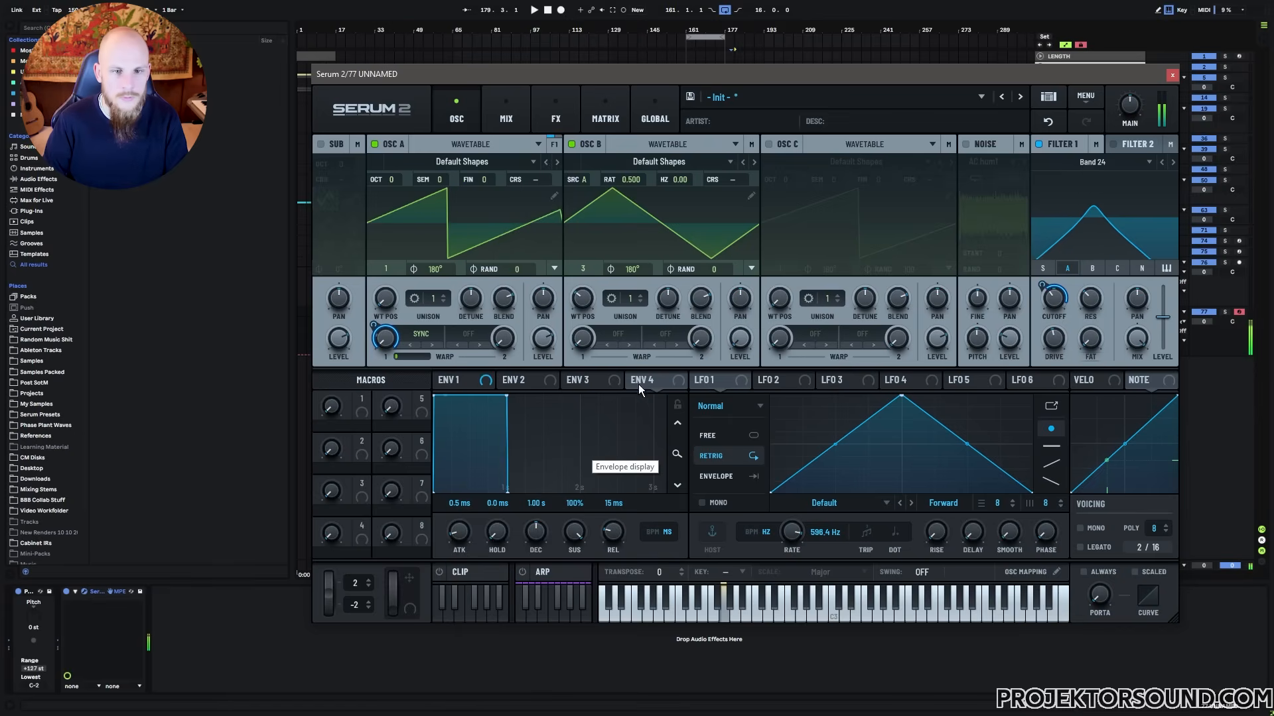
drag(638, 270, 611, 260)
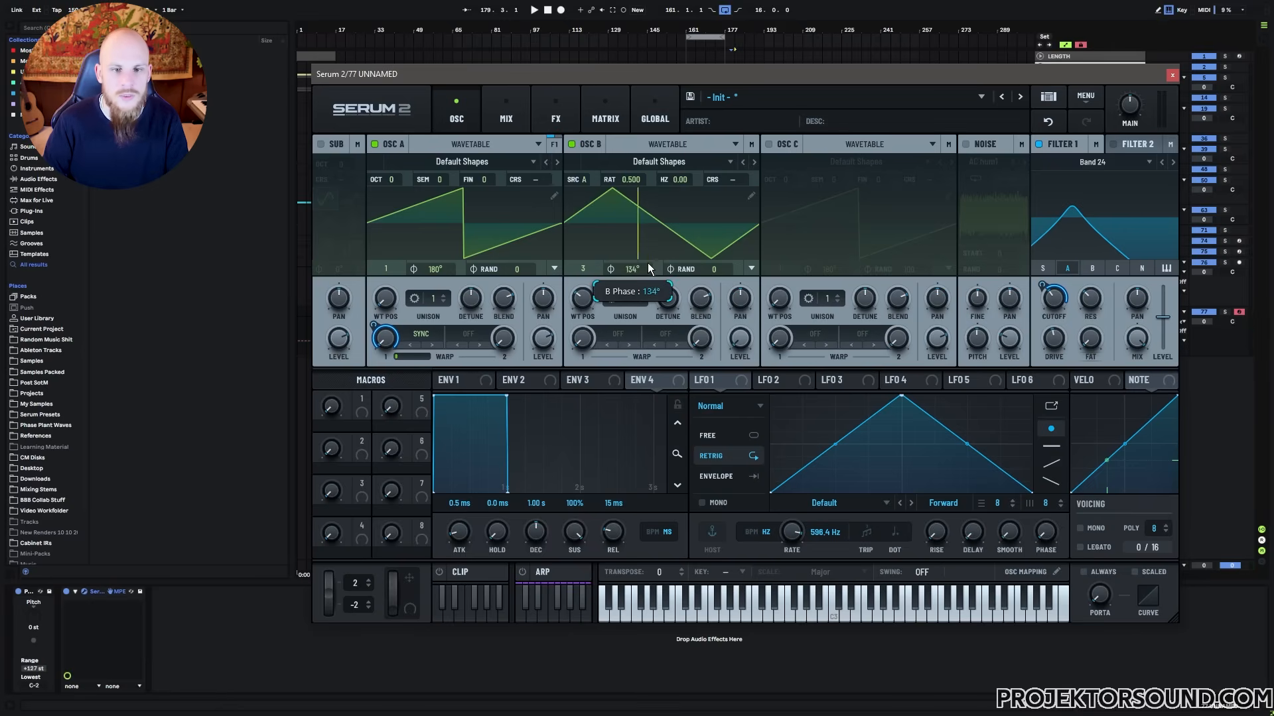
drag(647, 262, 667, 329)
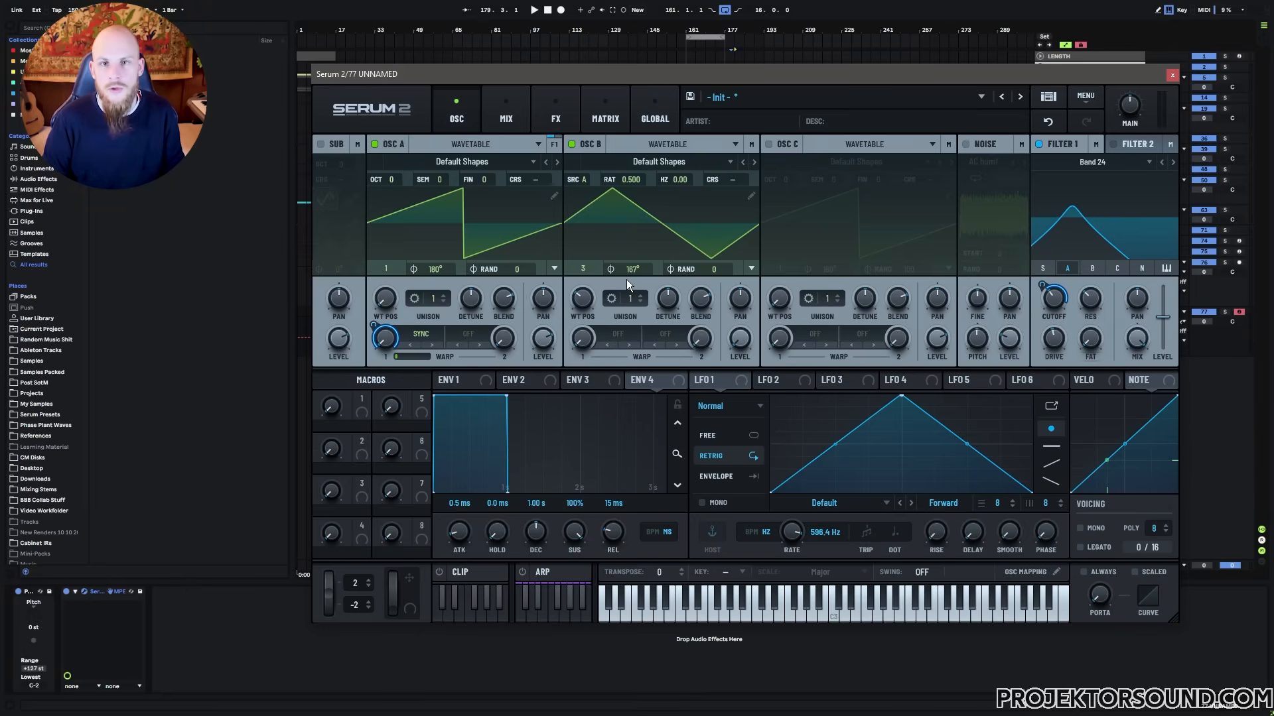
Set OSC B's first warp mode to Bend +
click(619, 333)
mouse_move(659, 380)
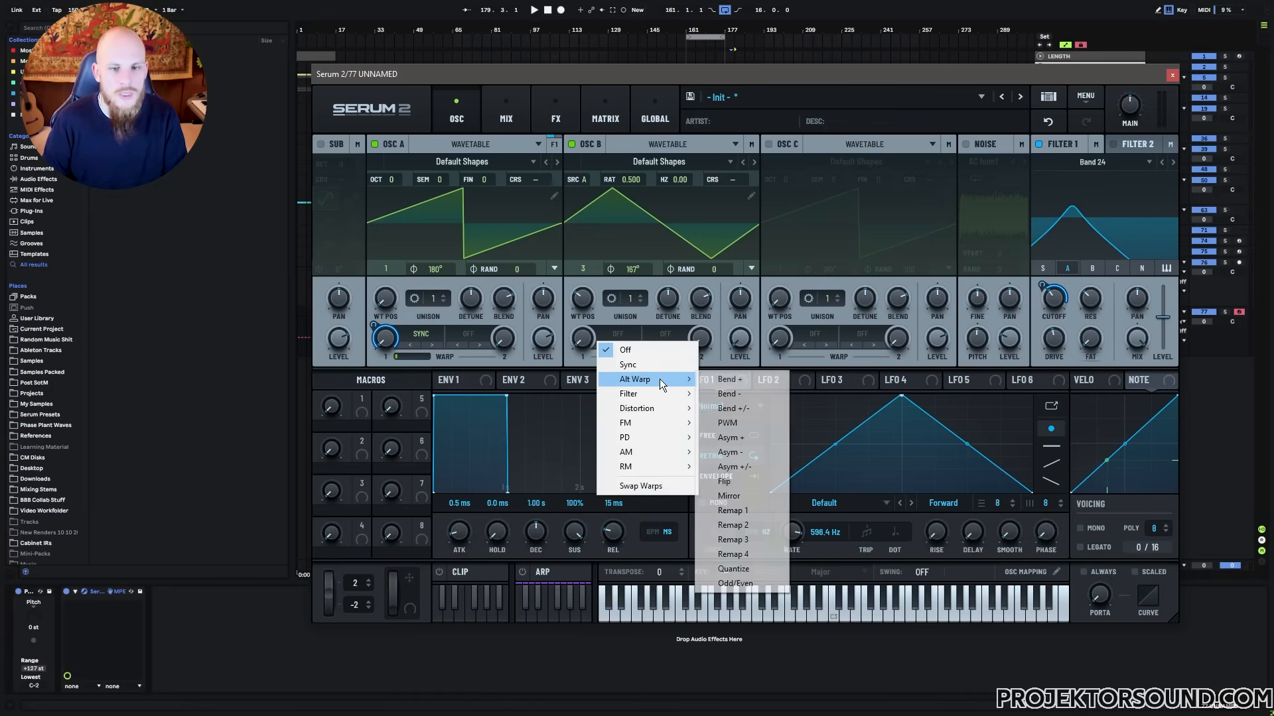
click(749, 381)
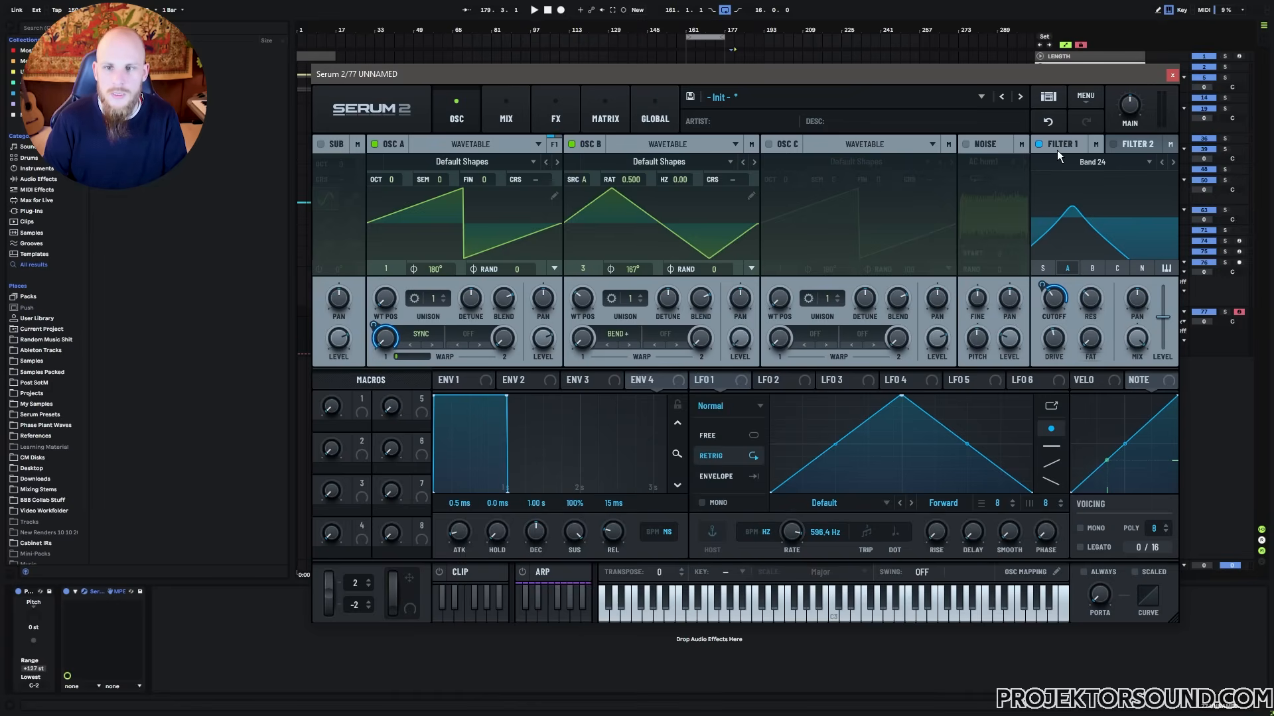
Assign Filter 1 to modulate OSC B's first warp amount and change that warp's mode to Asym -
drag(1057, 150, 591, 341)
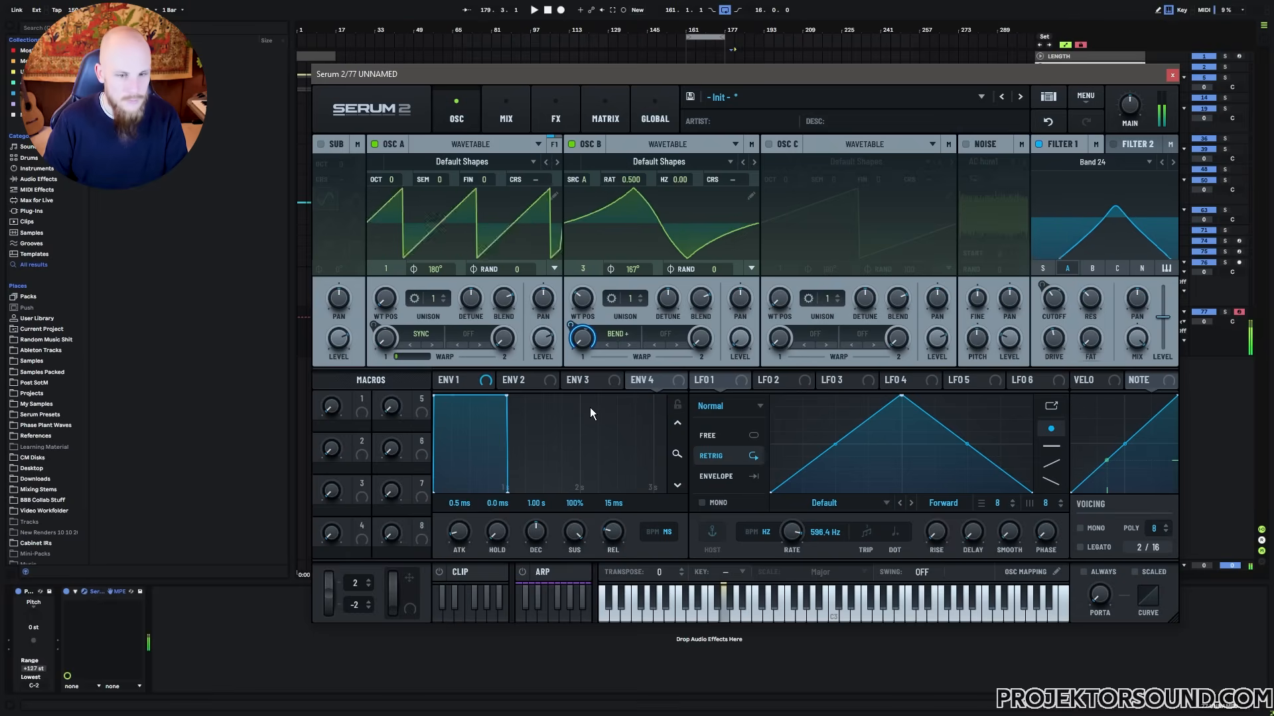
click(626, 345)
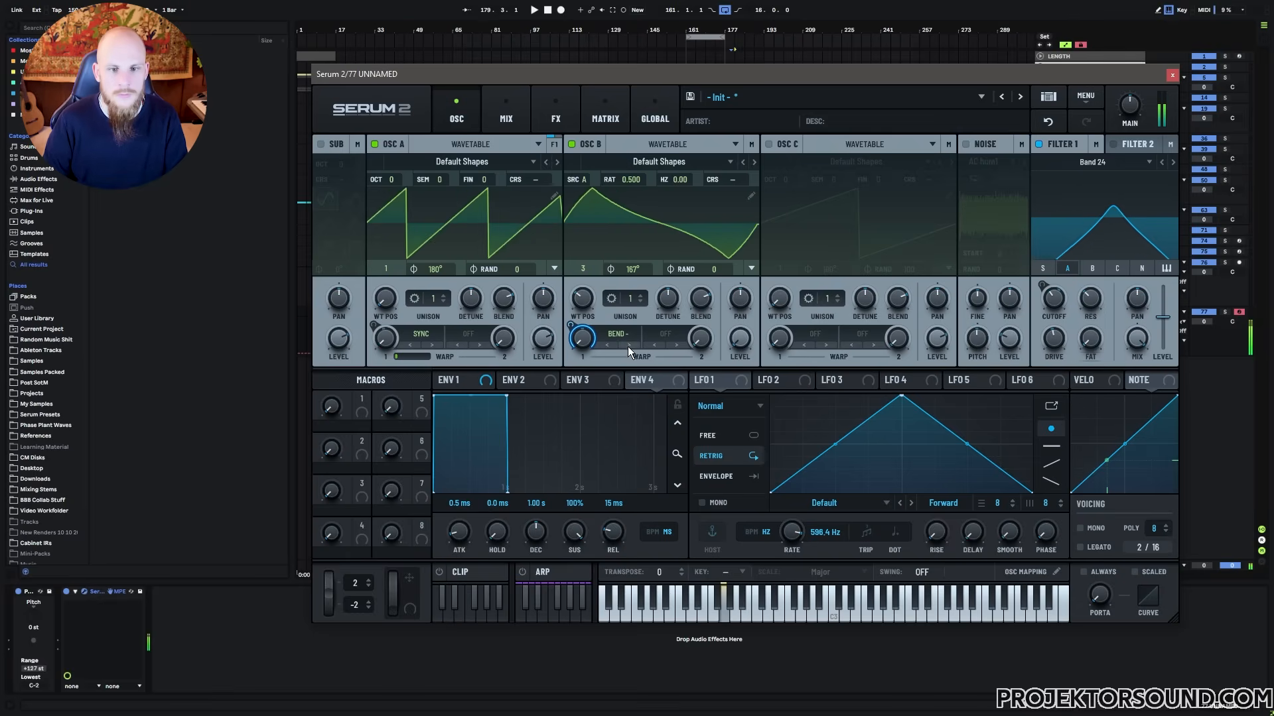
click(631, 348)
click(631, 348)
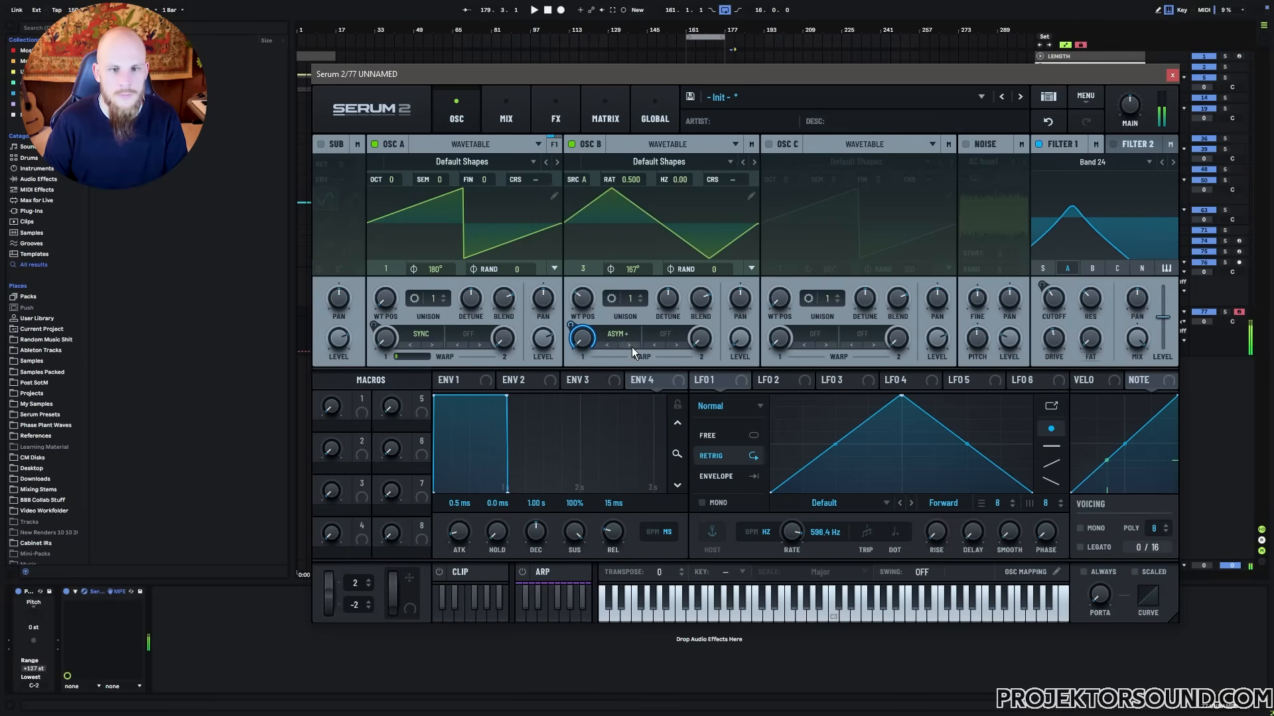
click(632, 348)
Set OSC B's second warp mode to Sync and assign Filter 1 to modulate its amount
click(678, 337)
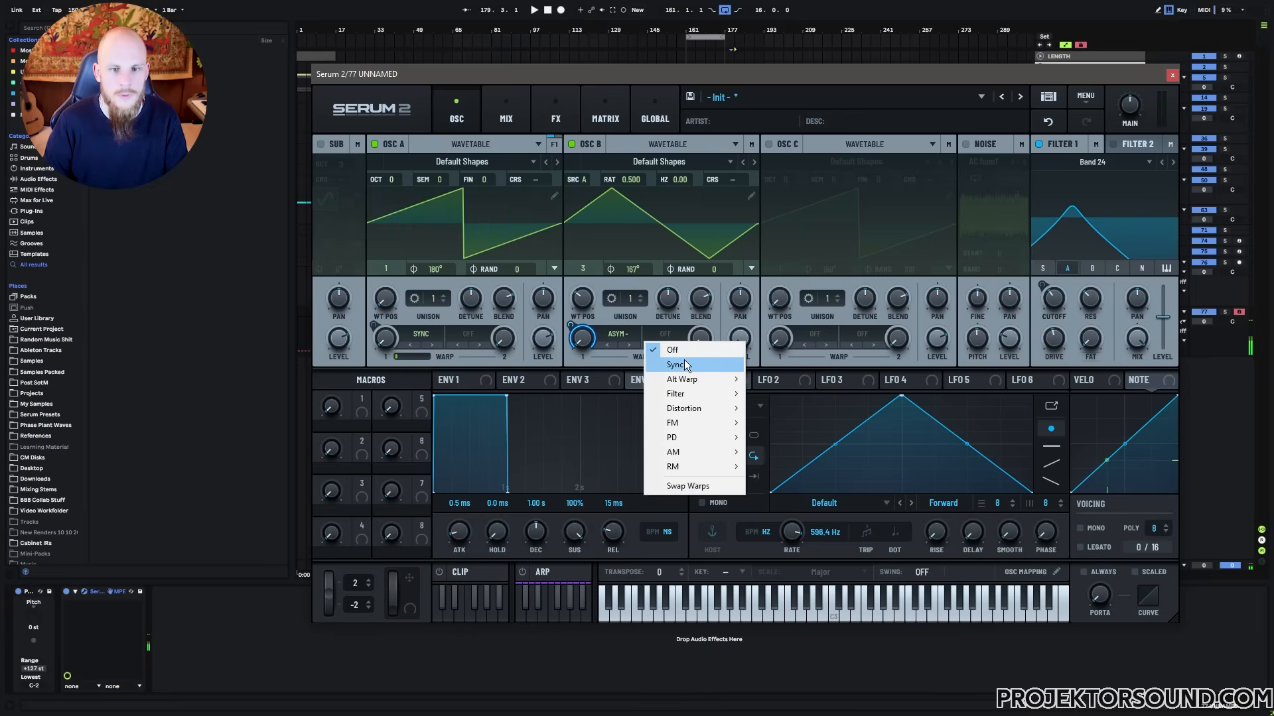
click(686, 364)
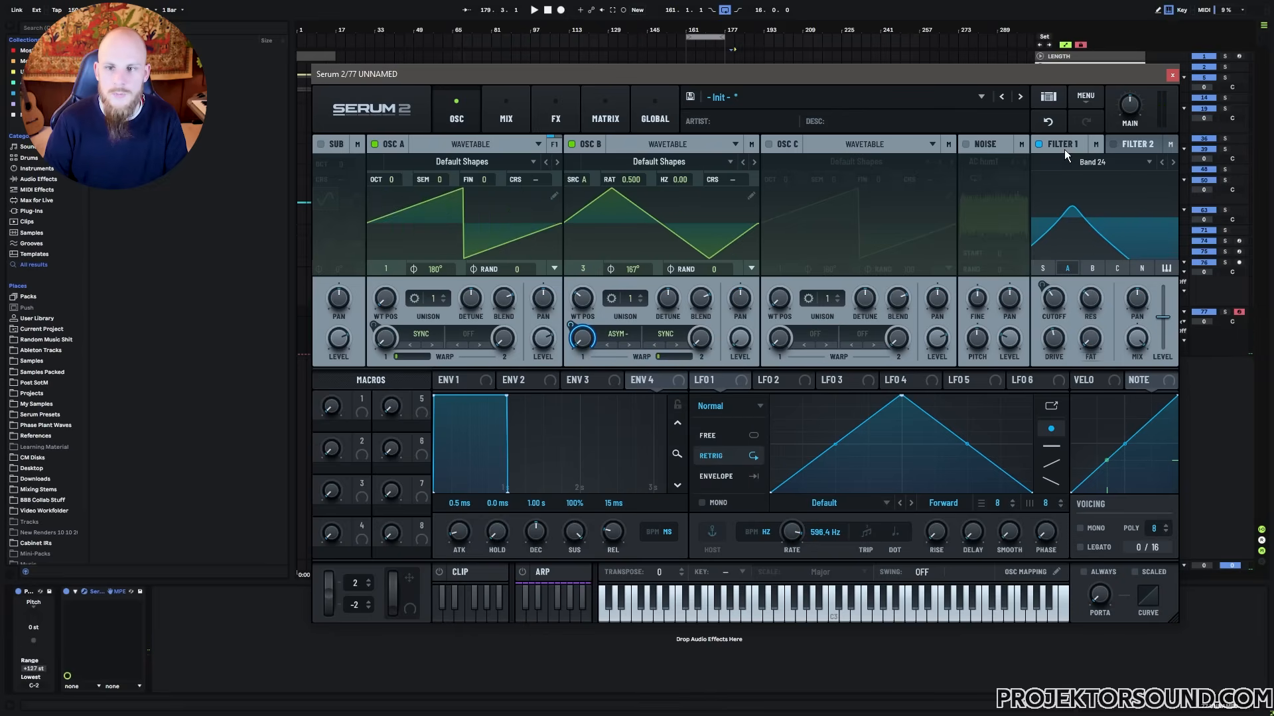
drag(1064, 150, 690, 332)
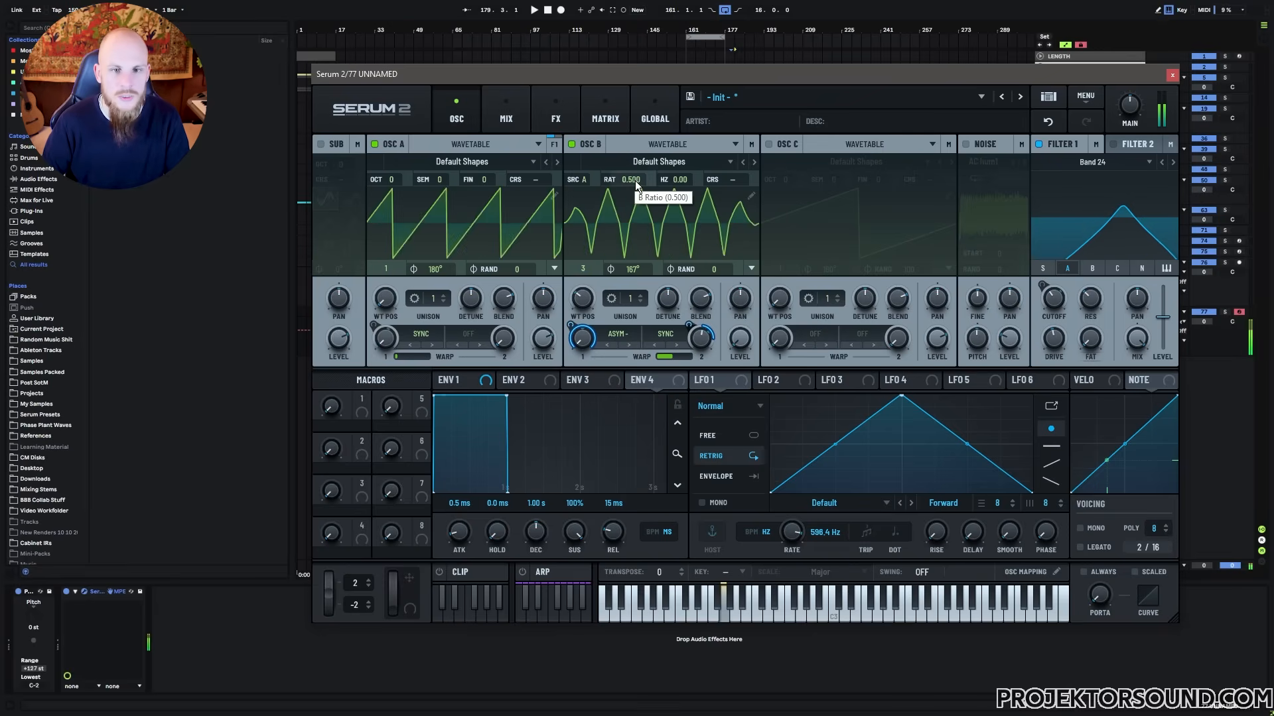
Set OSC B's ratio to 4.000 and OSC A's unison to 2 voices
mouse_move(635, 181)
mouse_down()
mouse_move(646, 164)
mouse_move(640, 198)
mouse_move(647, 181)
mouse_up()
click(443, 296)
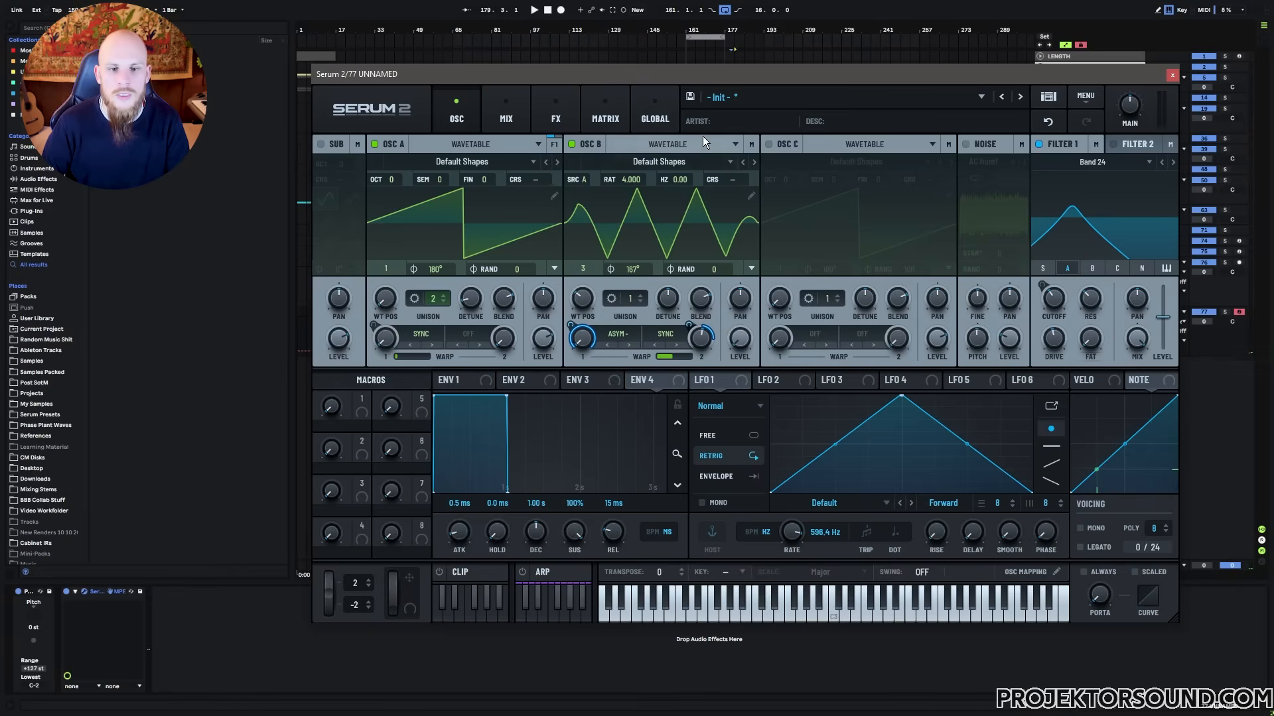
Set OSC A's second warp mode to PD (B) and raise its amount
click(468, 334)
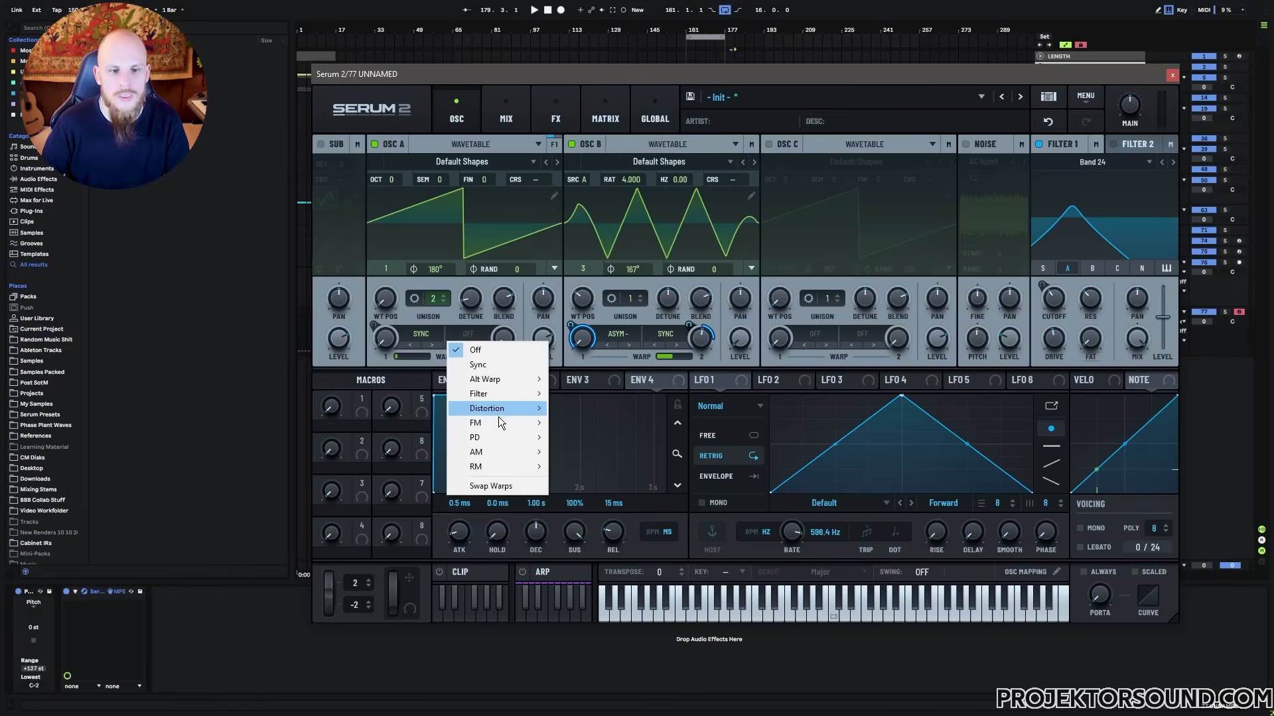
mouse_move(492, 437)
click(587, 442)
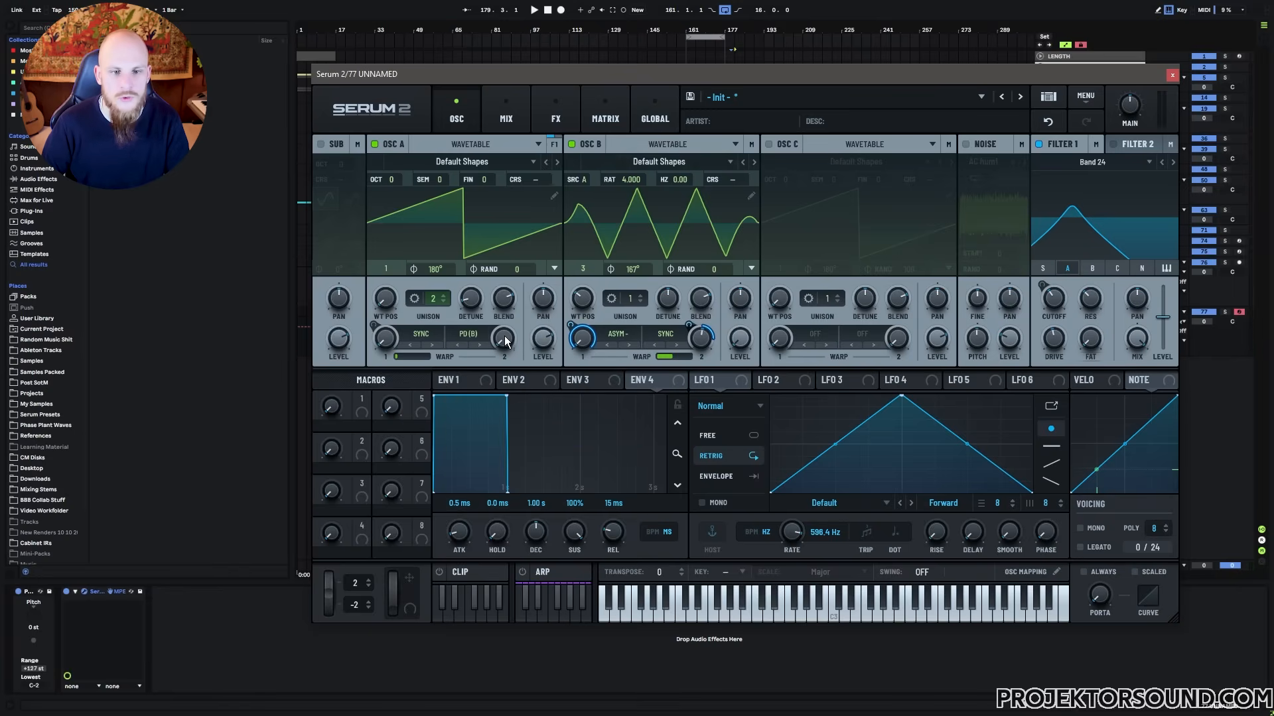
drag(505, 339, 513, 306)
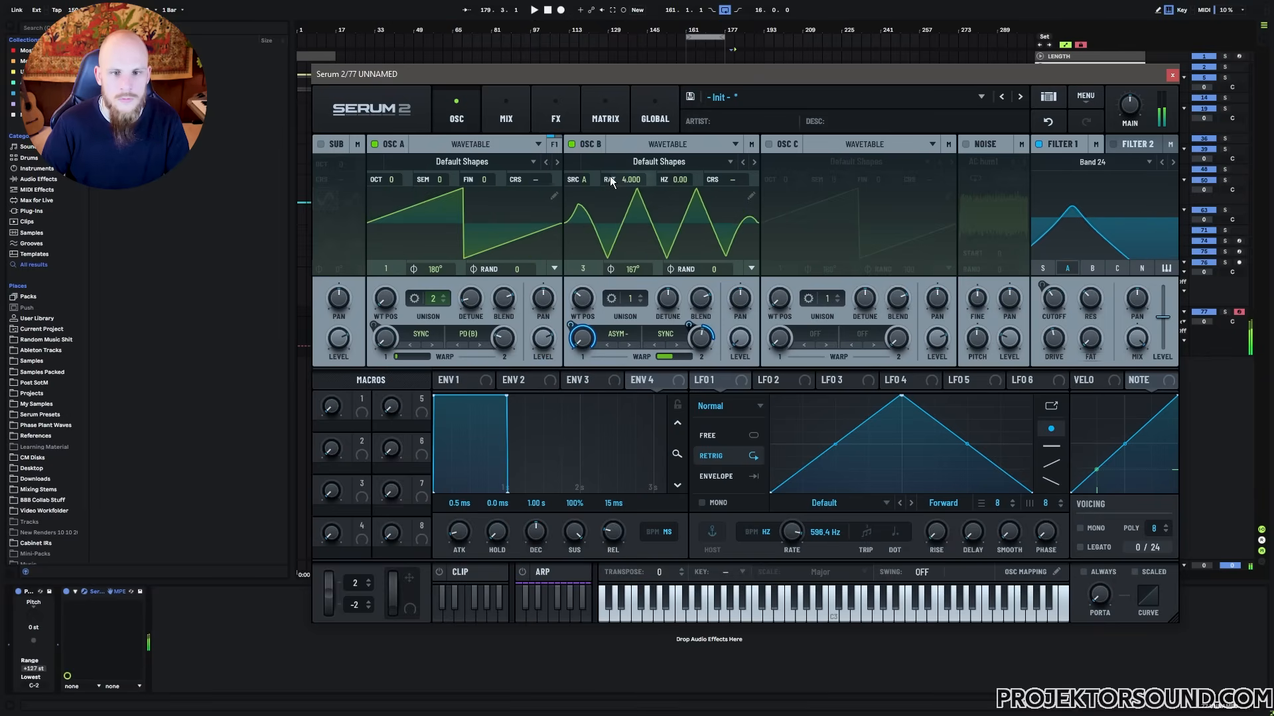
click(590, 142)
click(571, 143)
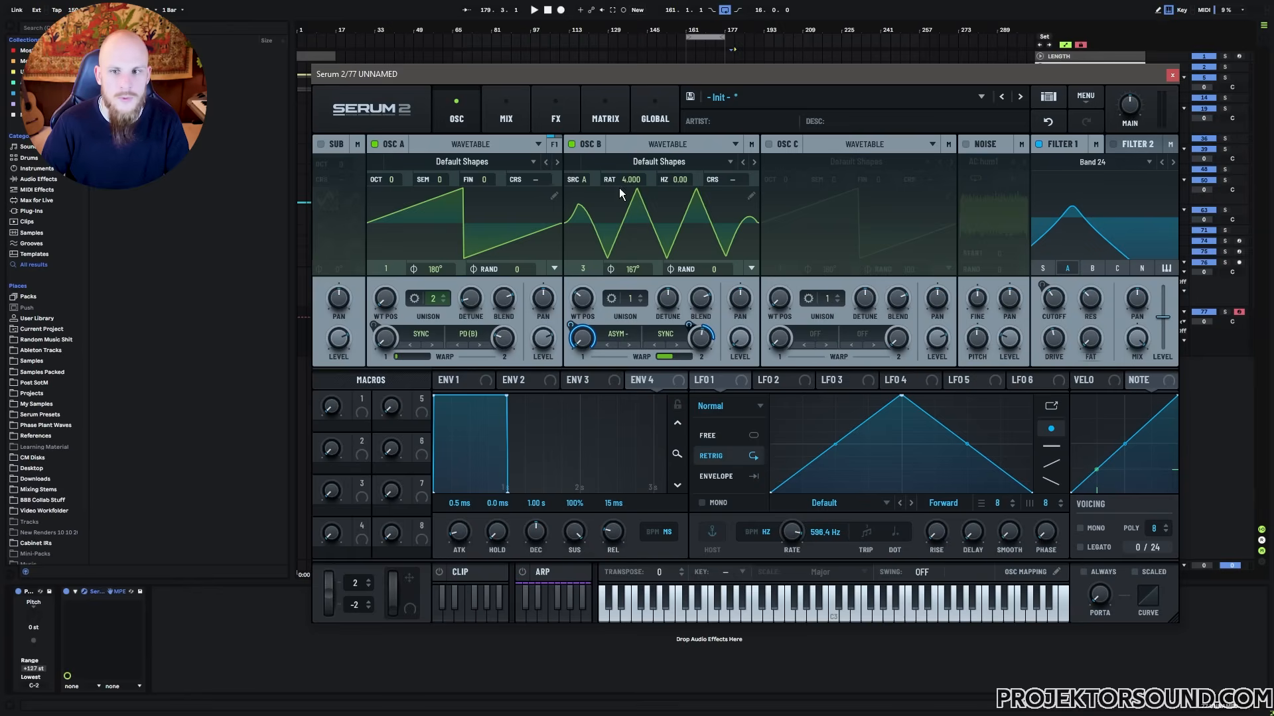
drag(598, 151, 781, 339)
right_click(781, 339)
click(837, 441)
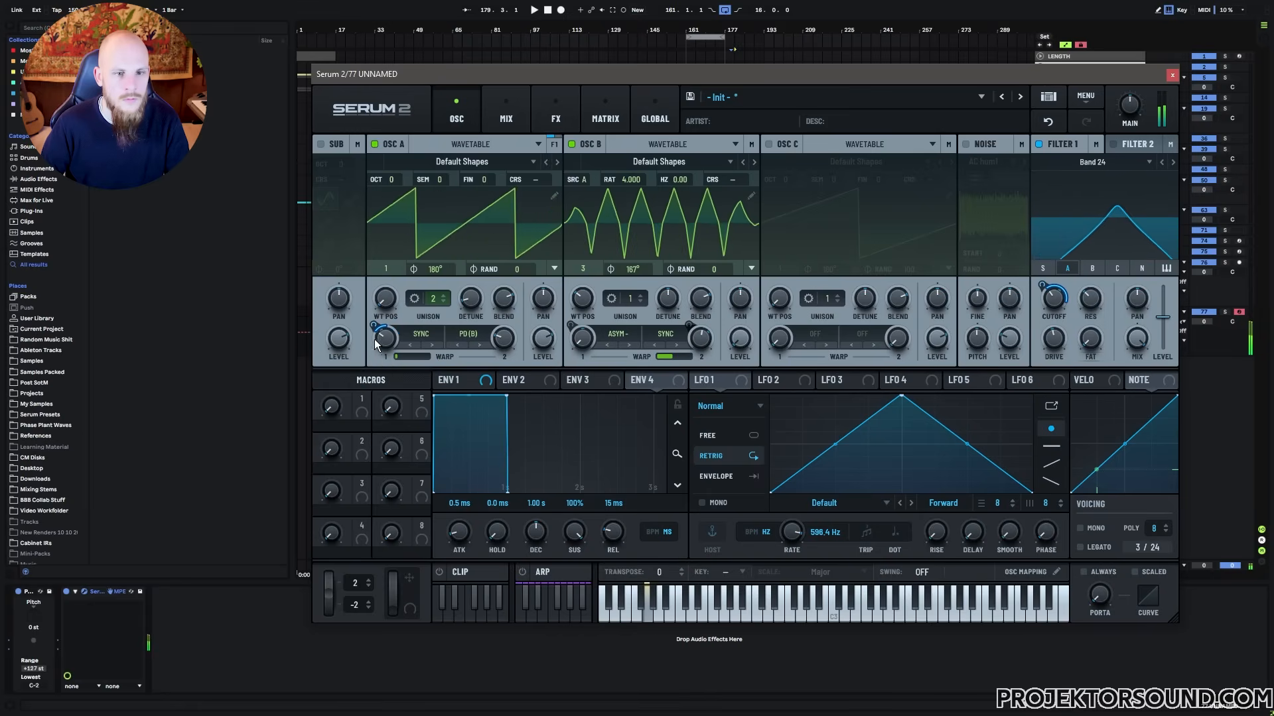
Raise OSC A's Sync warp amount and set Filter 1's cutoff to about 467 Hz while auditioning a note
drag(401, 356, 437, 311)
drag(377, 339, 397, 293)
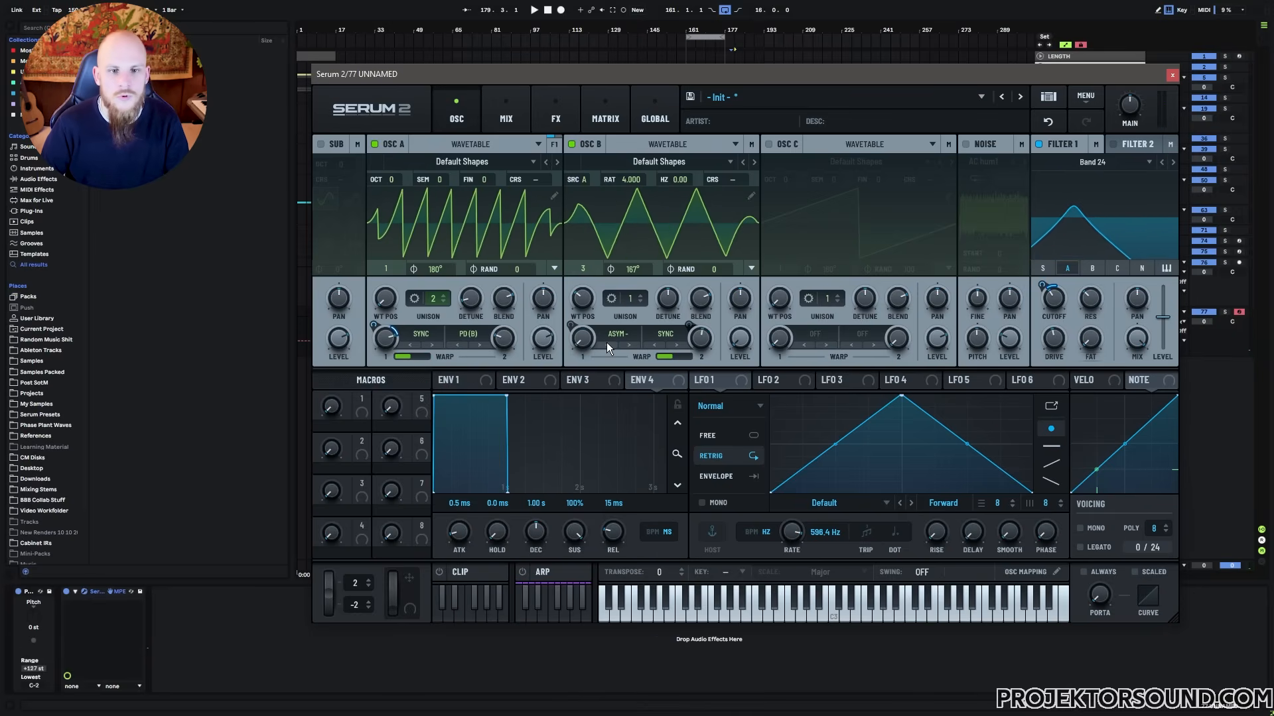
key(g)
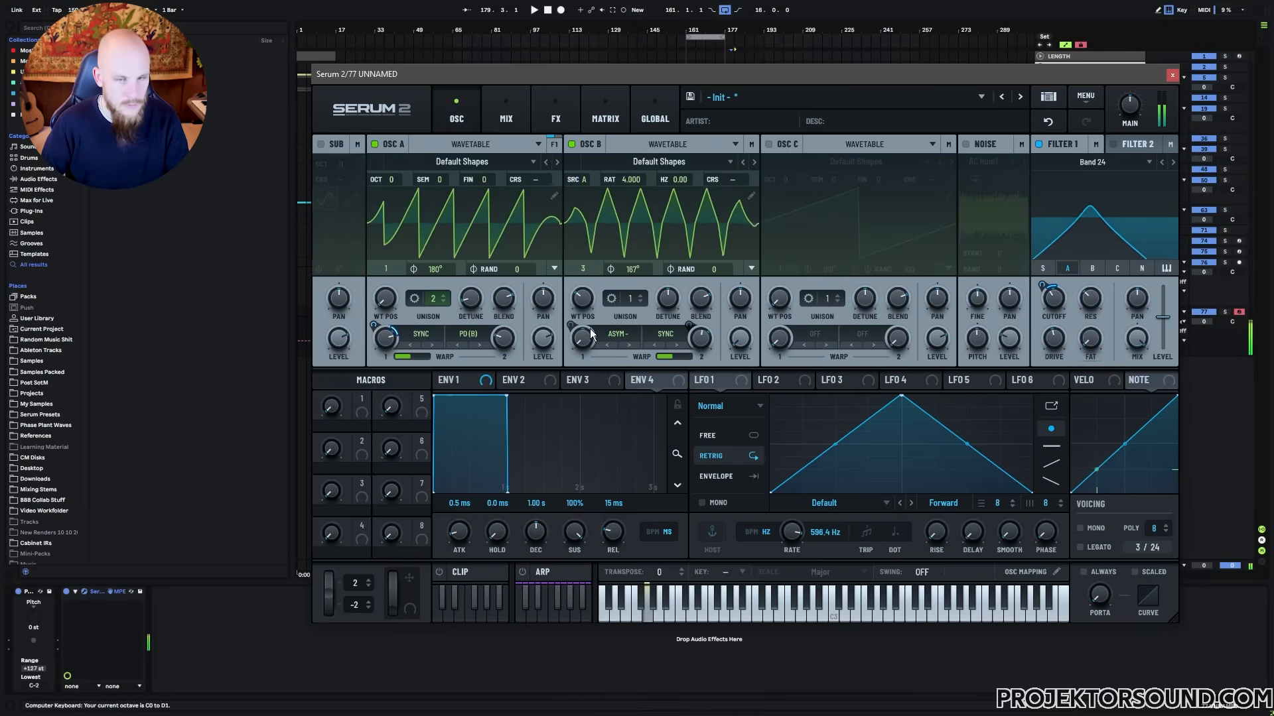
mouse_move(1049, 305)
mouse_down()
mouse_move(1066, 272)
mouse_move(1053, 298)
mouse_move(1060, 290)
mouse_up()
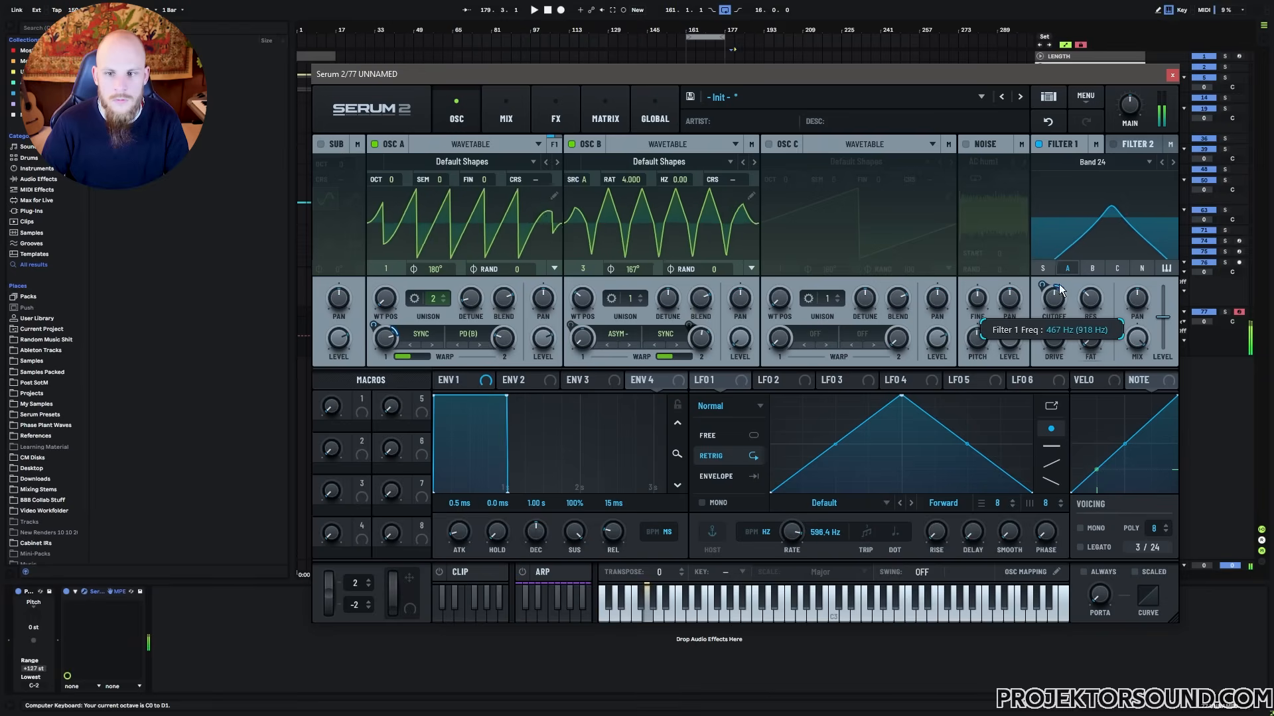
Enable OSC C with the Analog wavetable Basic Shapes and set its wavetable position to 3
click(768, 144)
click(855, 161)
mouse_move(845, 193)
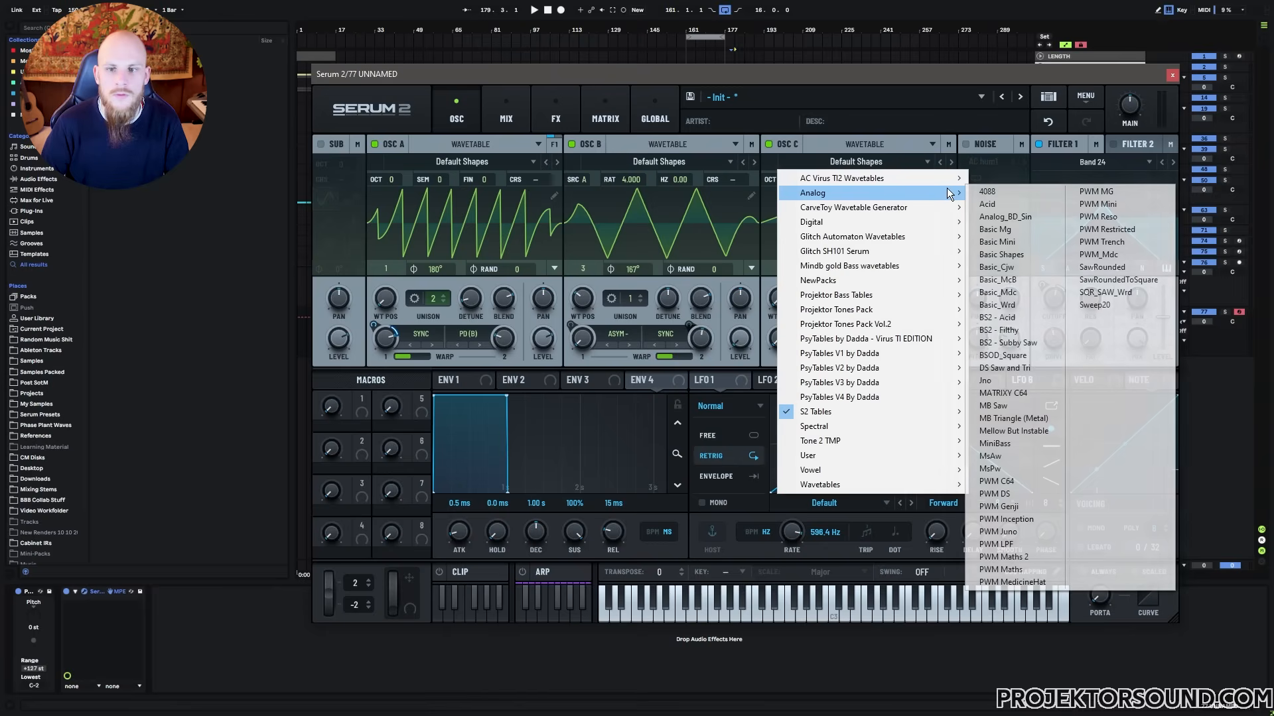
click(1015, 254)
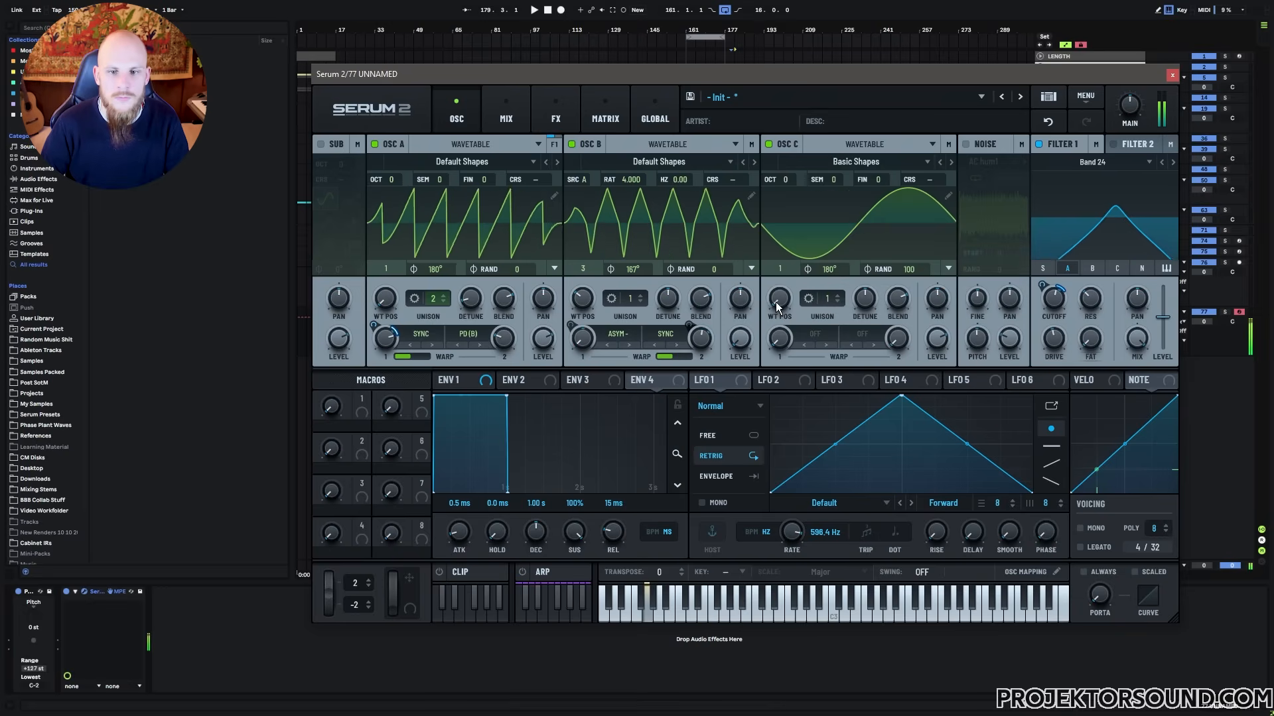
drag(776, 301, 793, 253)
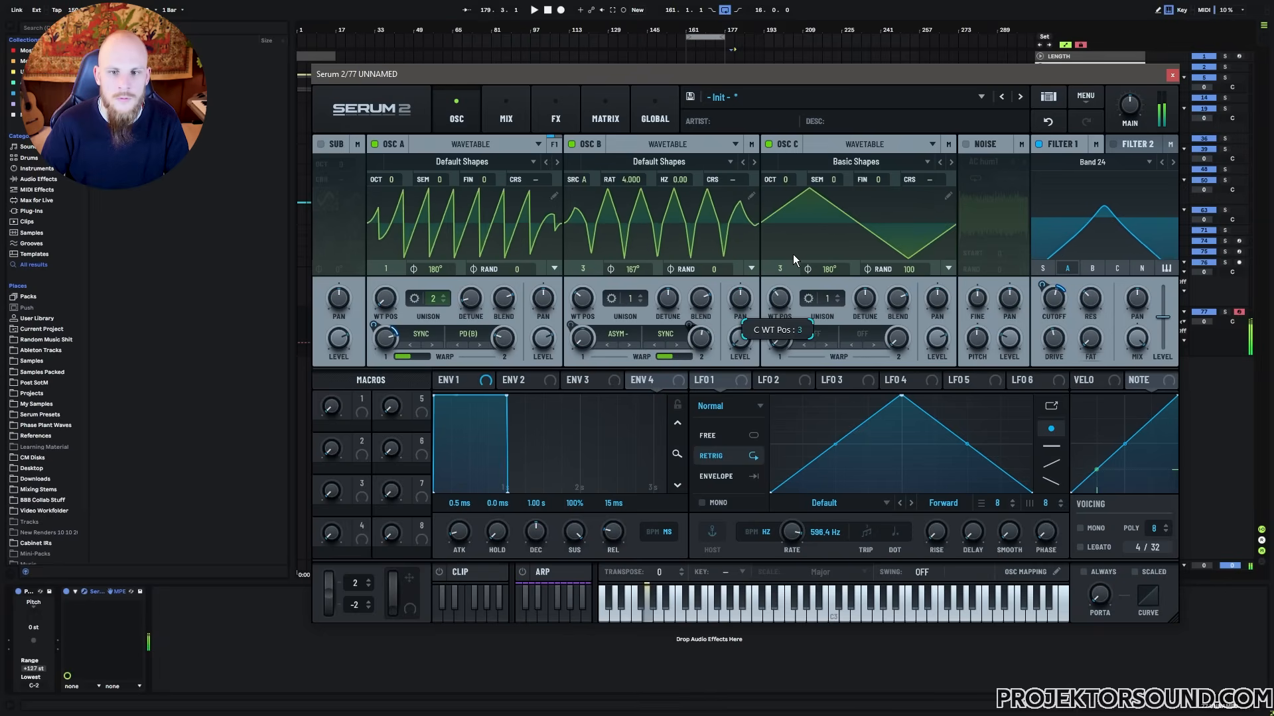
Route OSC C into Filter 1 and raise the filter's cutoff
click(1116, 268)
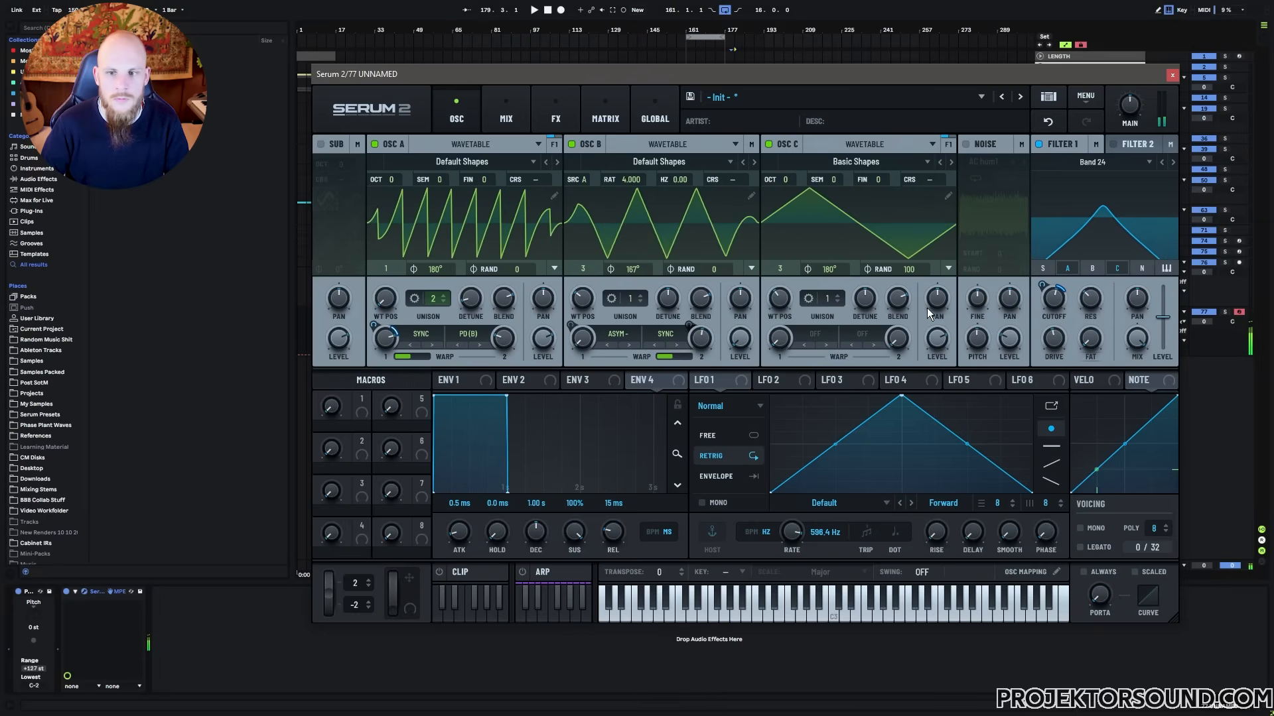
drag(1046, 310, 1053, 271)
Set OSC C's first warp mode to PD (A) with an amount of 29%
click(815, 334)
mouse_move(845, 437)
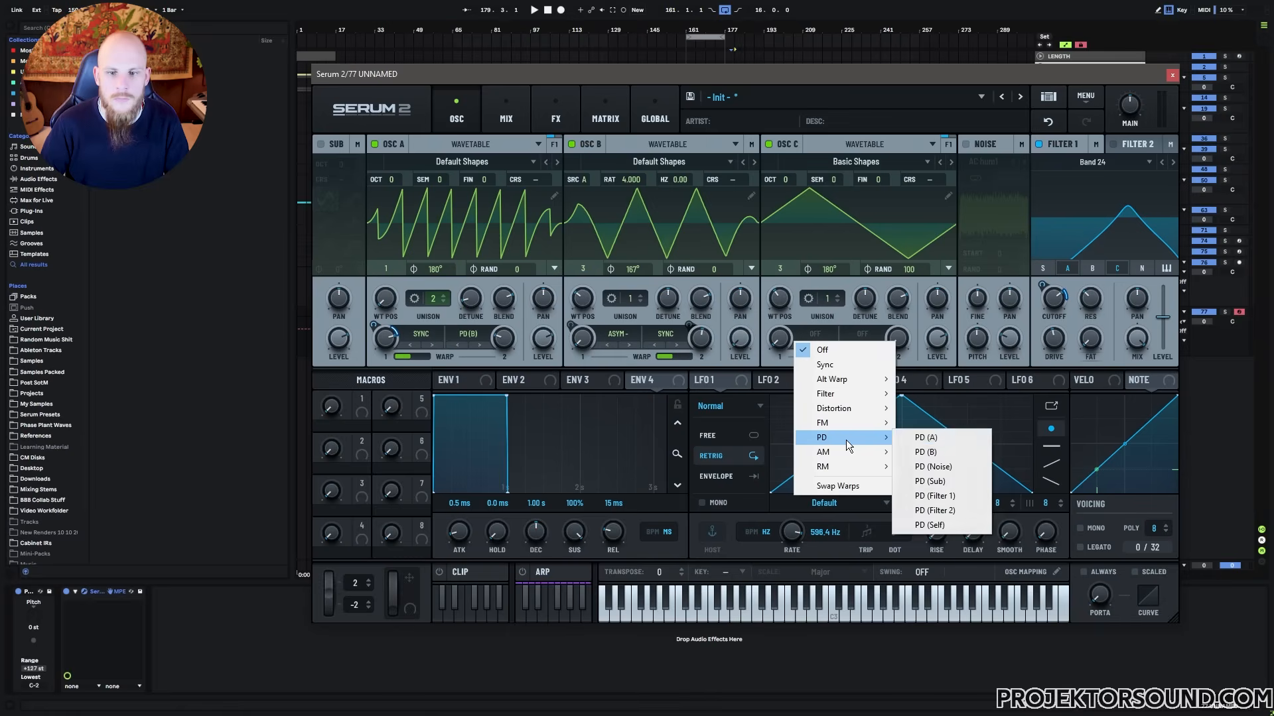
click(942, 440)
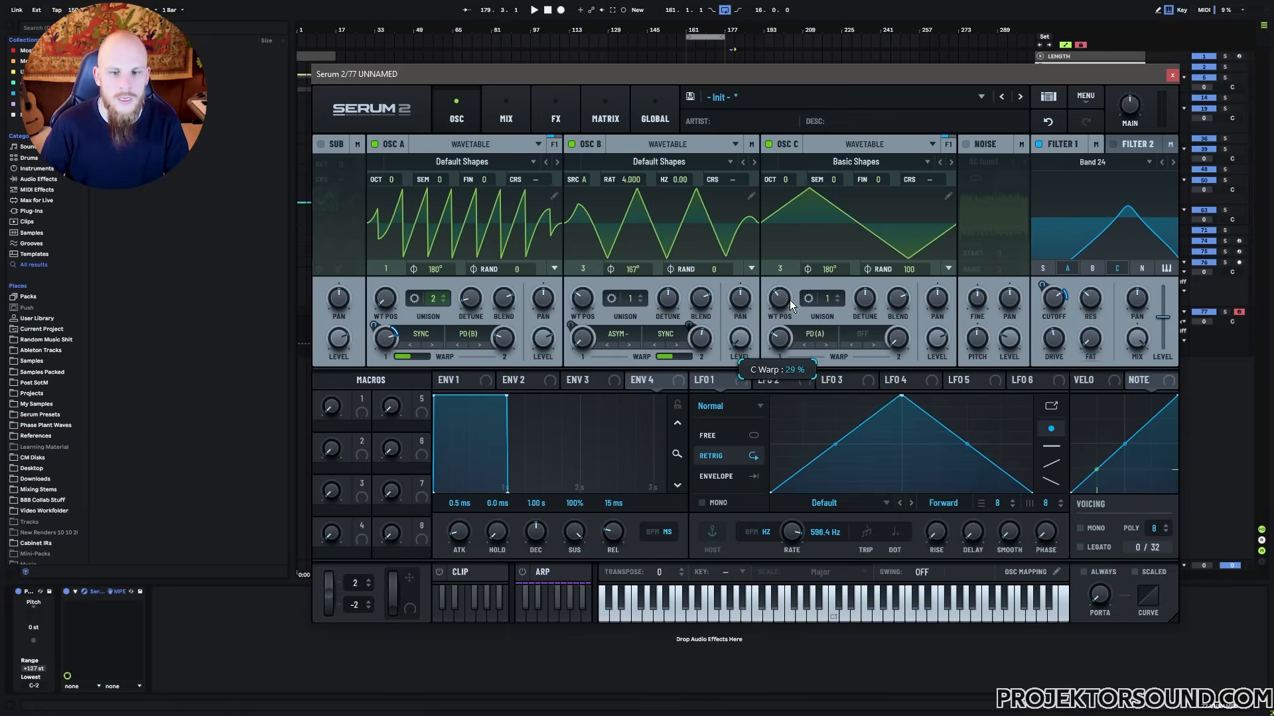
mouse_move(1054, 299)
mouse_down()
mouse_move(1036, 337)
mouse_move(1045, 266)
mouse_move(1031, 343)
mouse_move(1043, 288)
mouse_up()
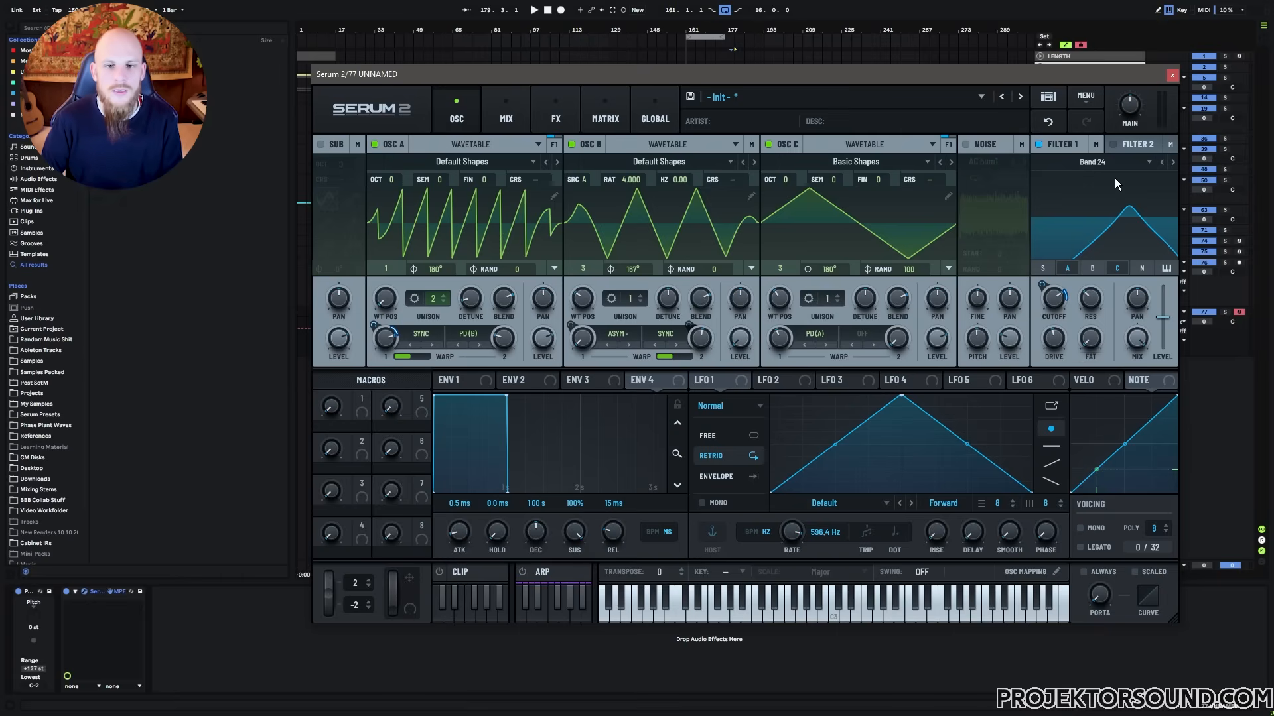
Enable Filter 2 as a Diffusor with resonance at 58% and frequency at about 905 Hz
click(1113, 143)
click(1093, 163)
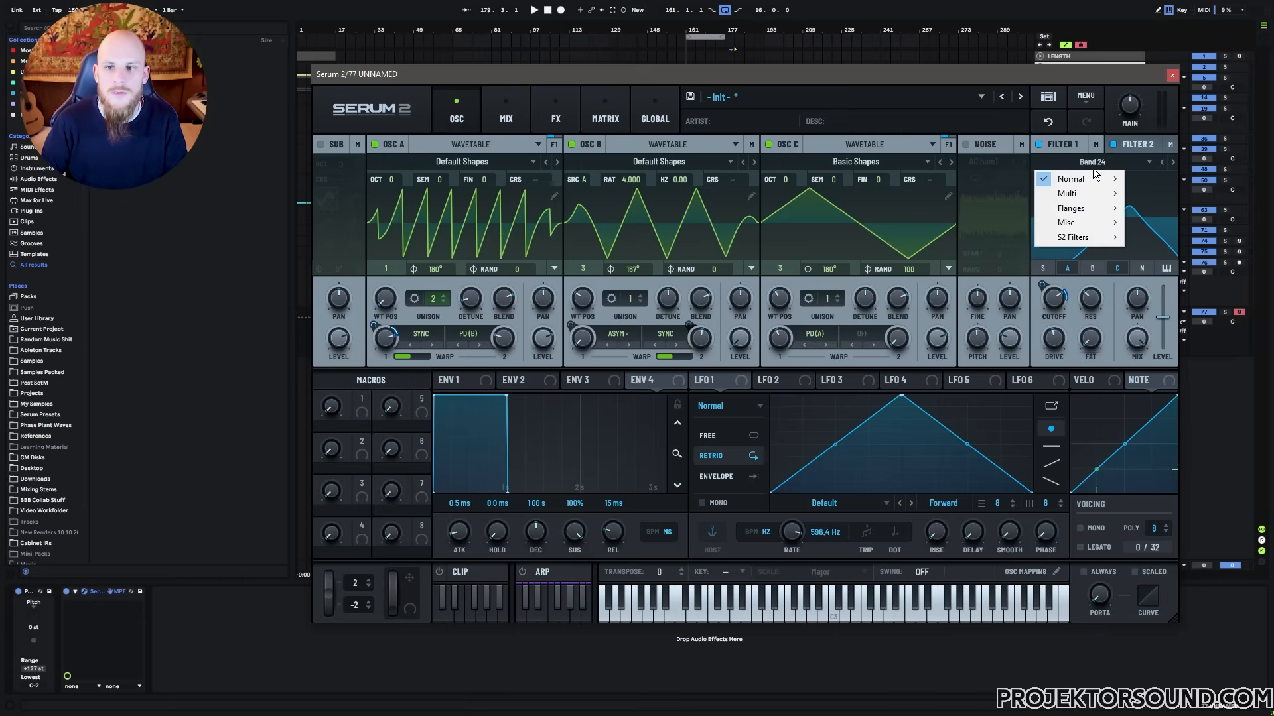
click(1129, 143)
click(1095, 163)
mouse_move(1079, 221)
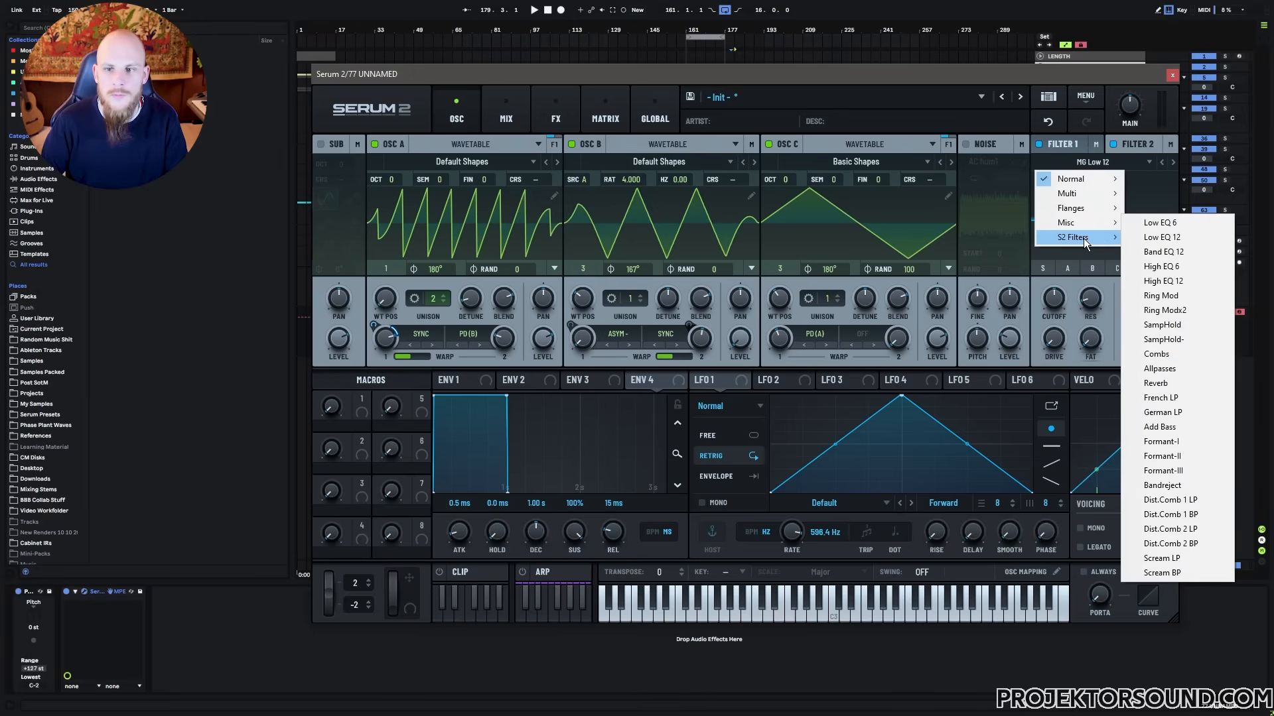
click(1164, 266)
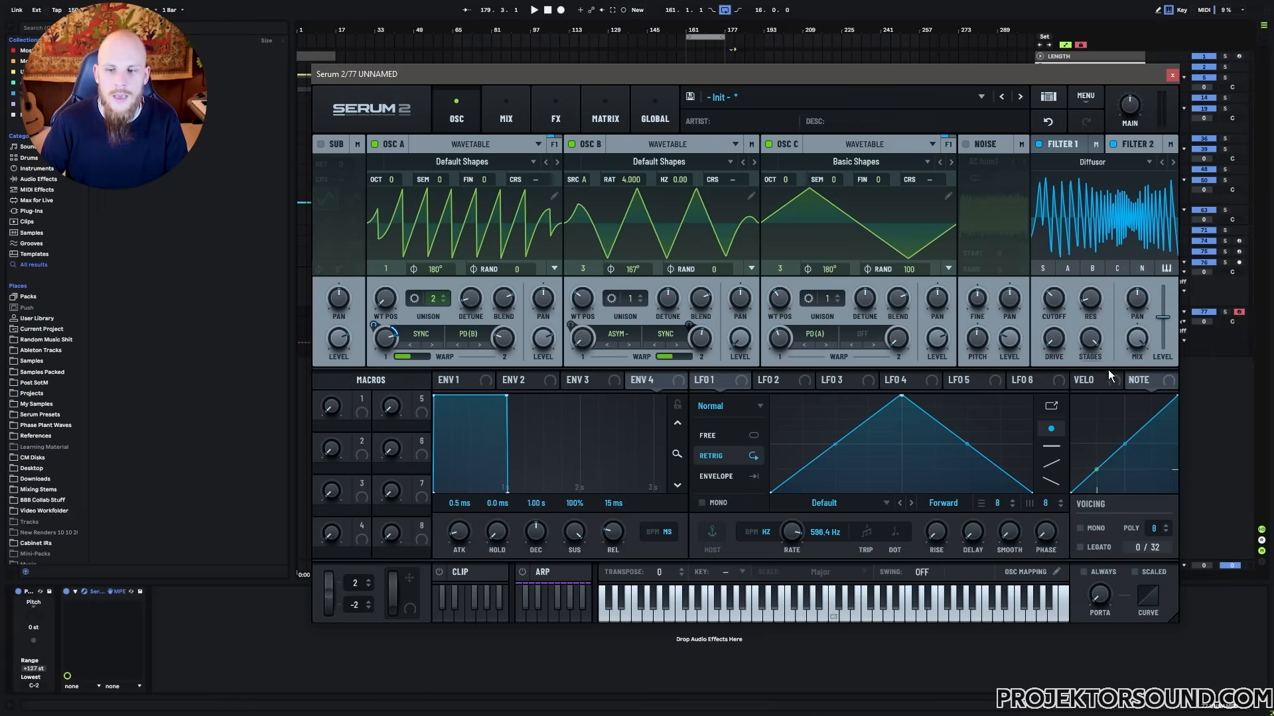
mouse_move(1052, 301)
mouse_down()
mouse_move(1048, 317)
mouse_move(1113, 252)
mouse_up()
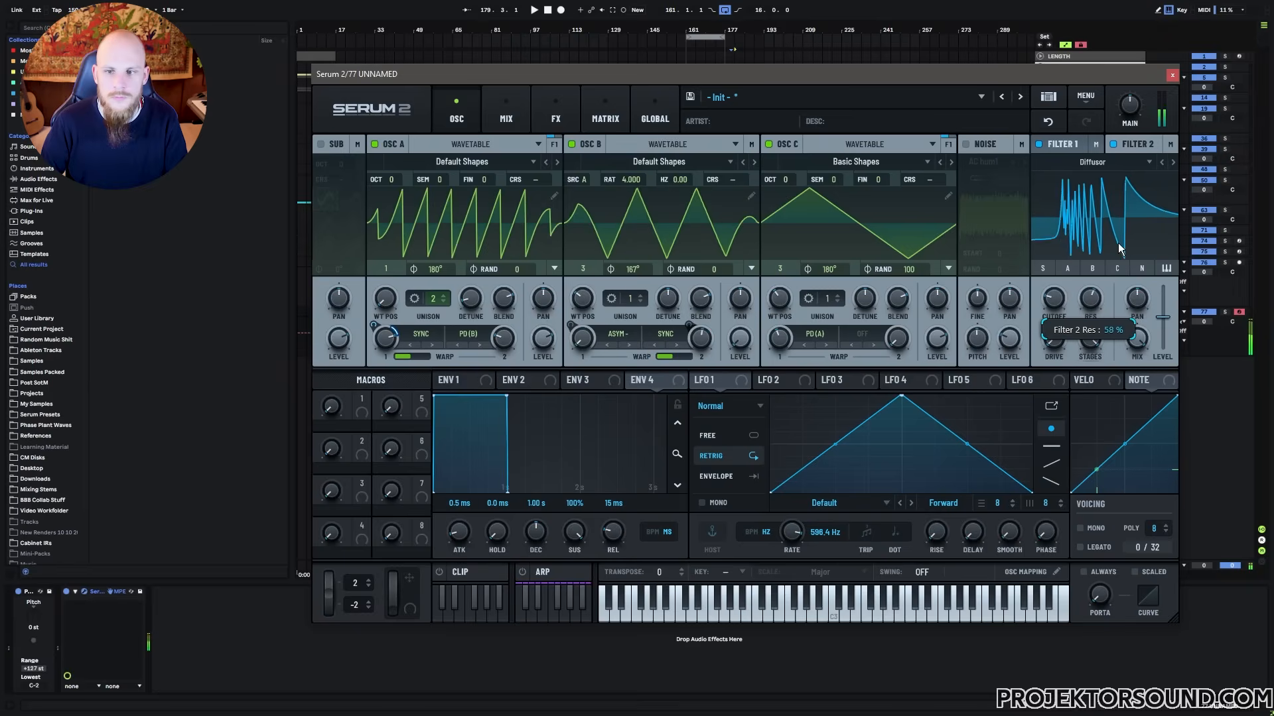
drag(1053, 299, 1071, 255)
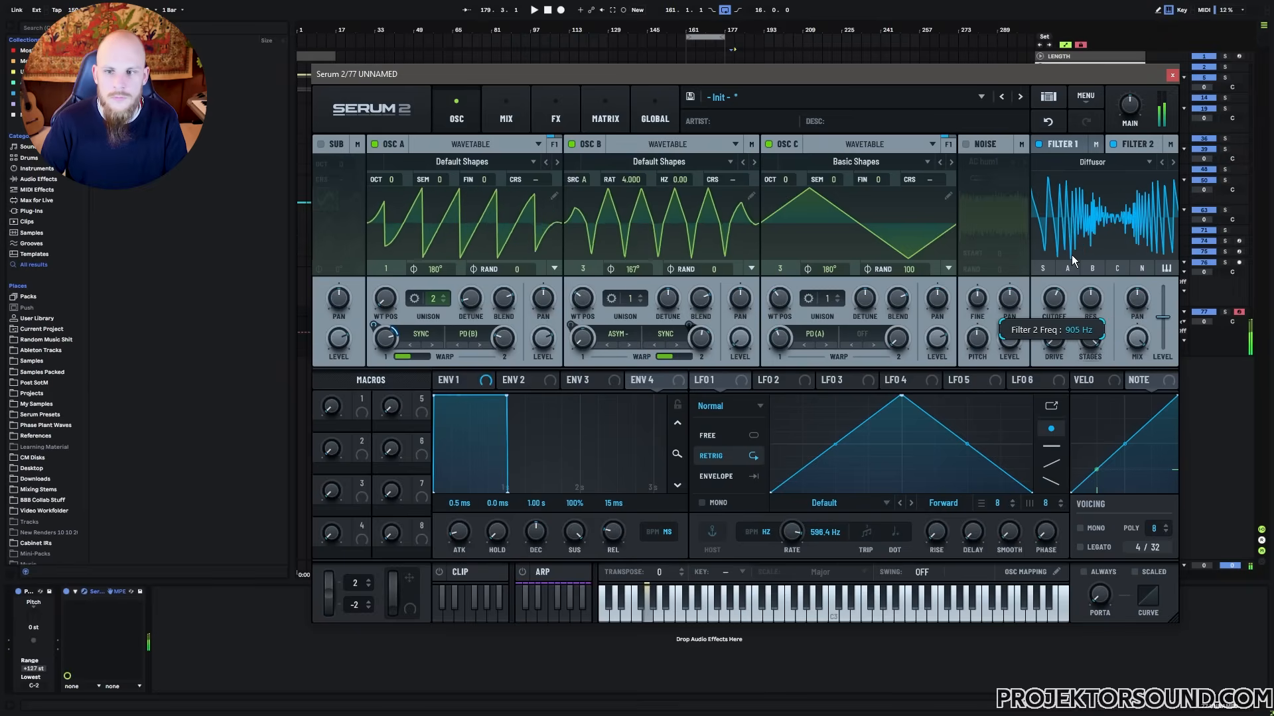
Lower Filter 1's cutoff and change the filter's output routing, then fine-tune the cutoff
click(1063, 147)
drag(1054, 300, 1033, 333)
click(1098, 144)
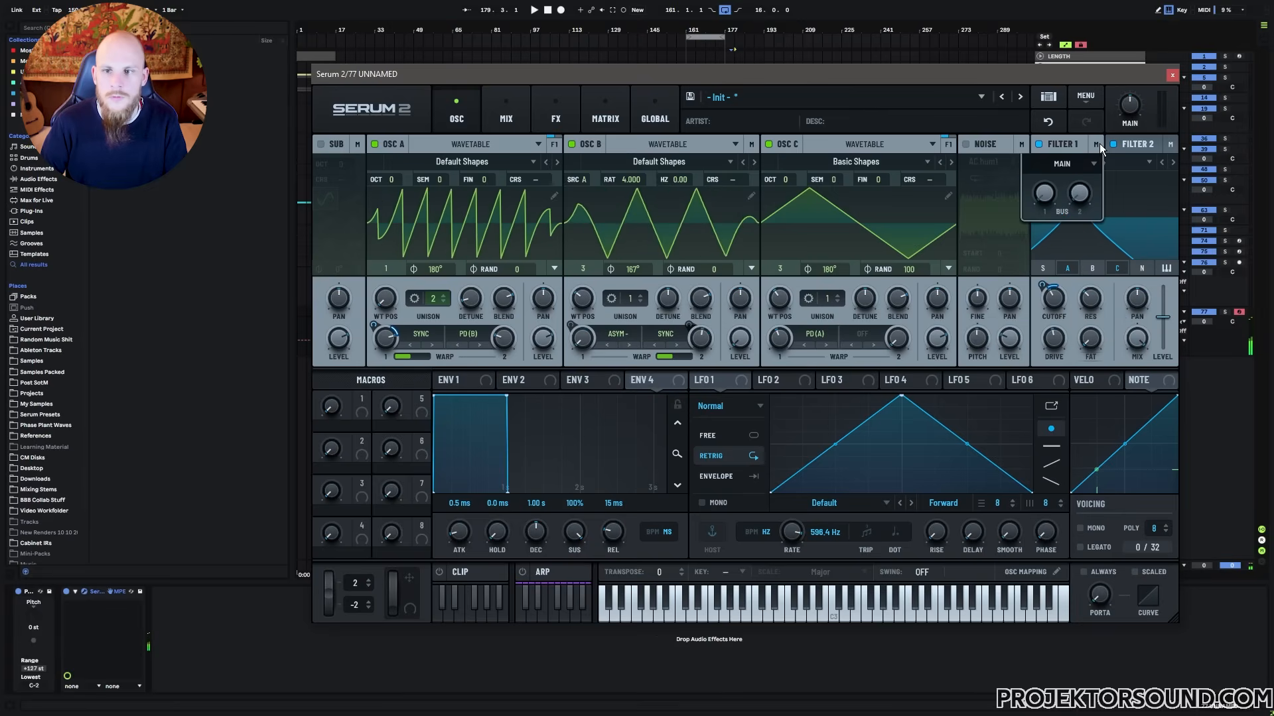
click(1089, 163)
click(1063, 181)
click(1056, 306)
mouse_move(1055, 313)
mouse_down()
mouse_move(1080, 249)
mouse_move(1058, 303)
mouse_up()
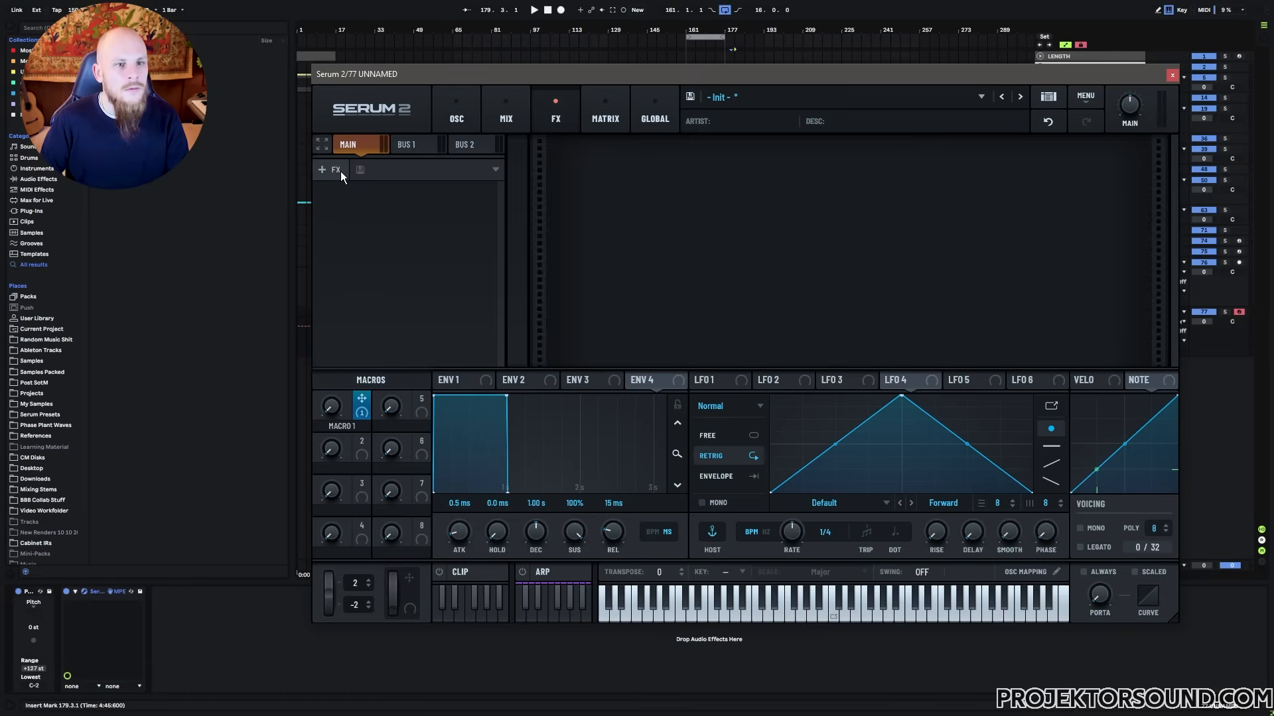
Add Delay and Reverb to the Main effects chain and set the Reverb's width to 100
click(340, 171)
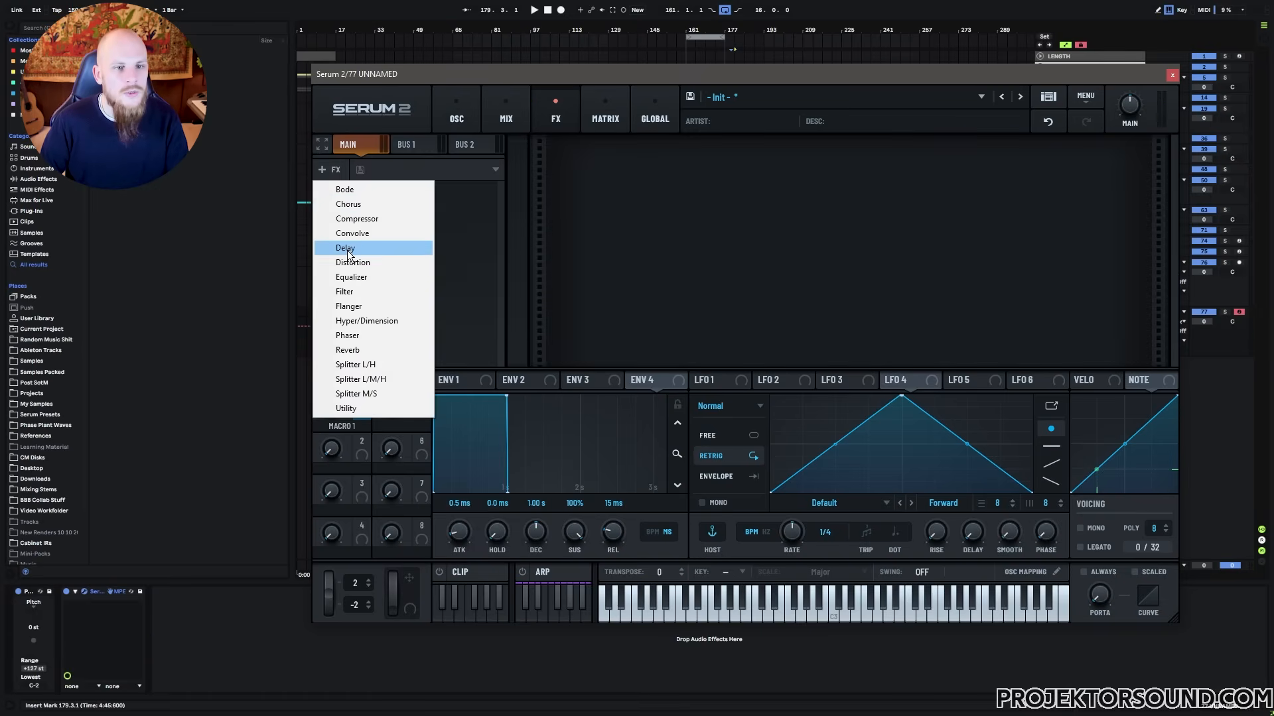
click(348, 248)
click(335, 174)
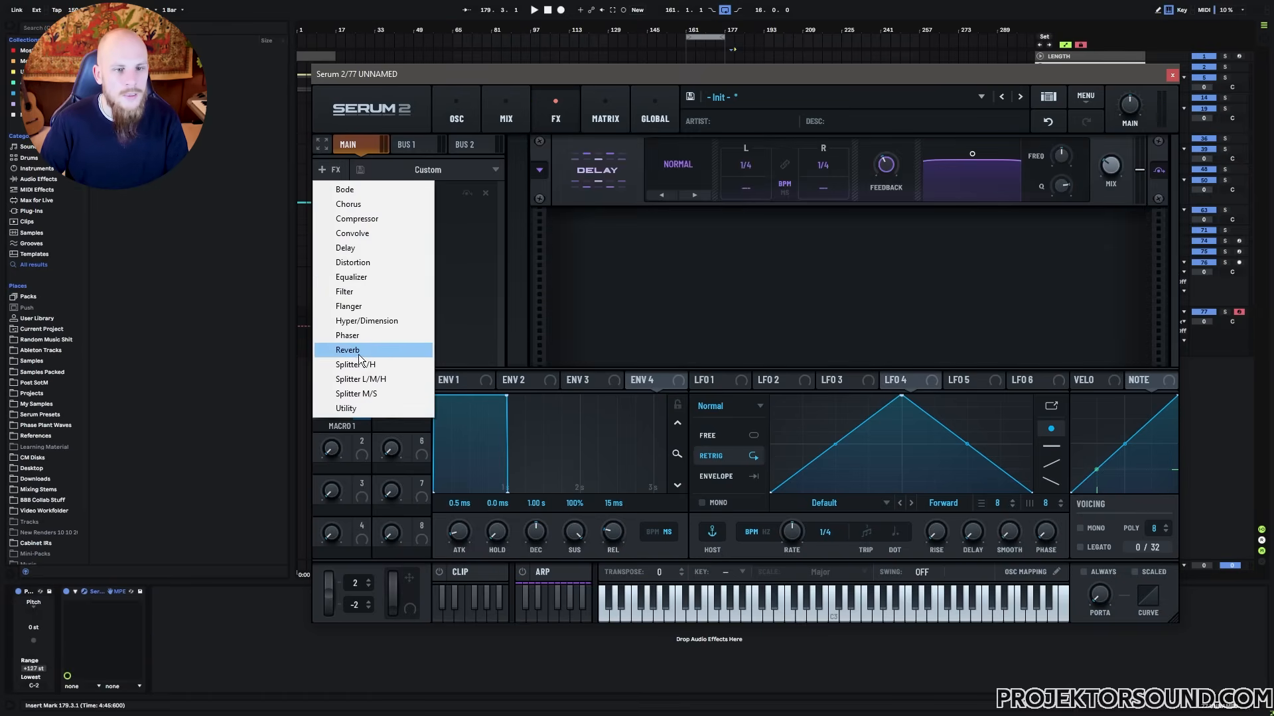
click(358, 349)
drag(1033, 239, 1035, 199)
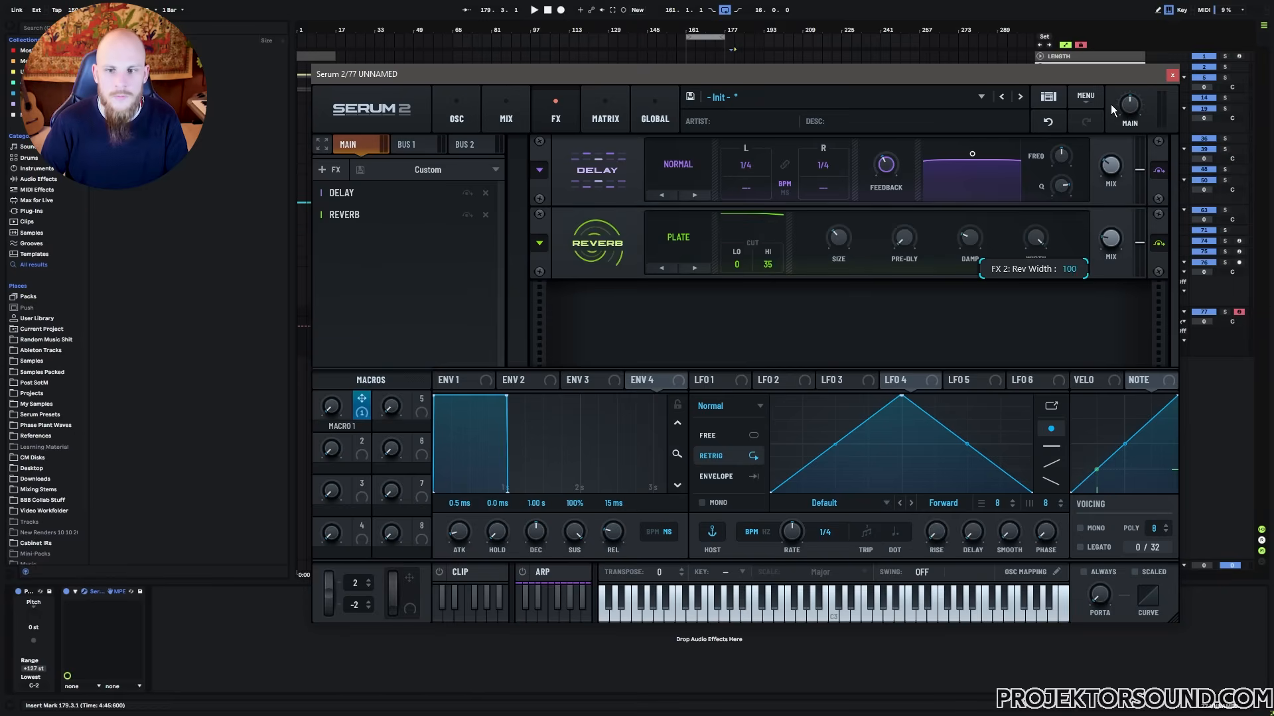
mouse_move(974, 236)
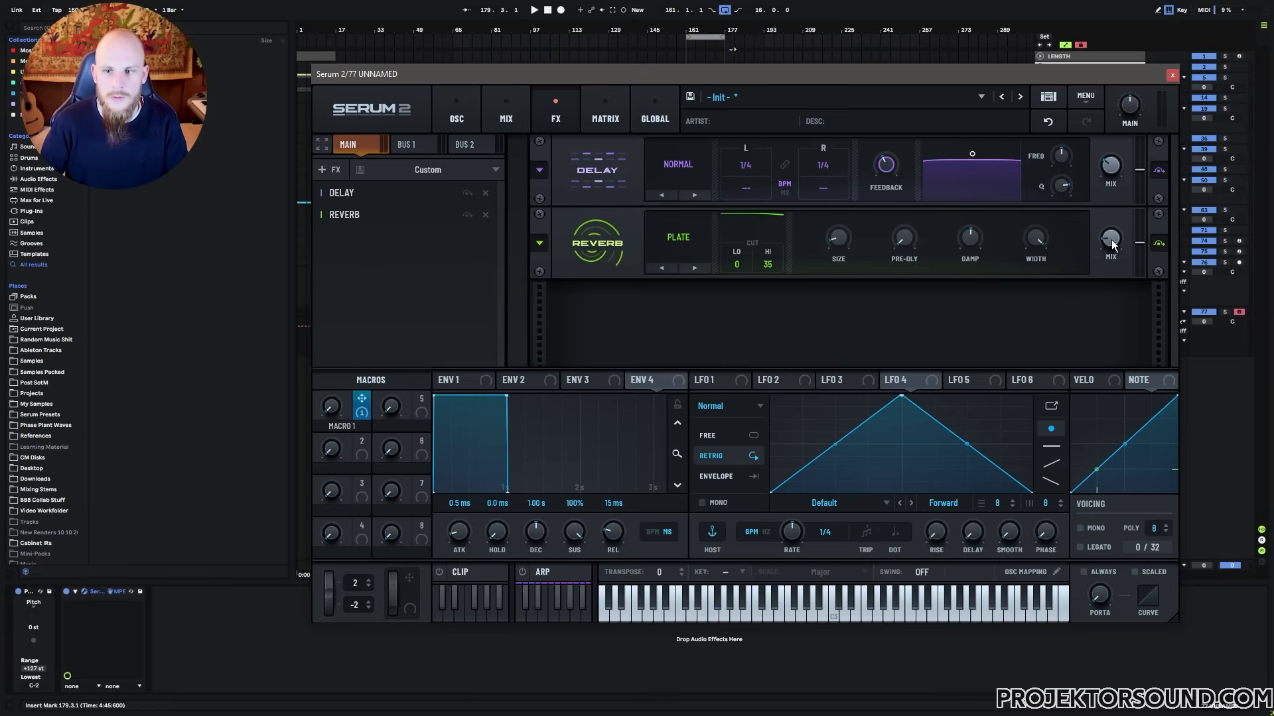
mouse_move(1115, 163)
Load a user preset on the Delay that uses Ping-Pong mode with dotted 1/8 times
click(539, 169)
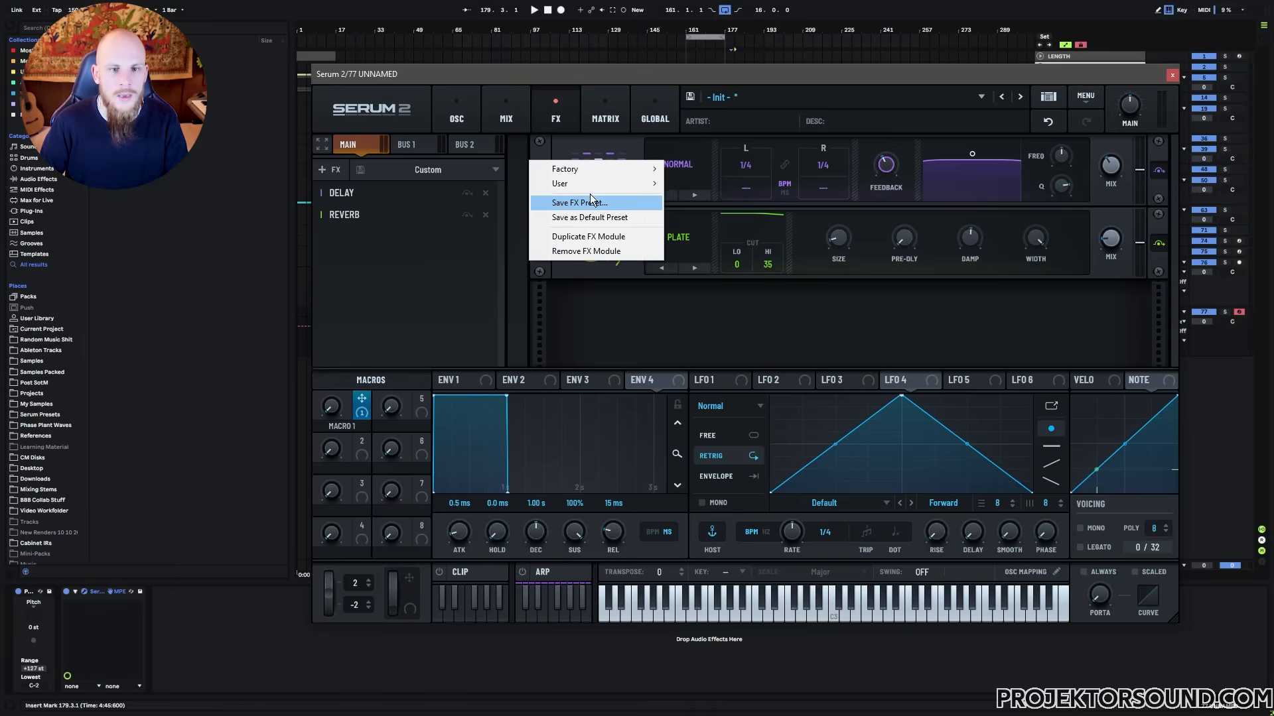
mouse_move(600, 186)
click(707, 184)
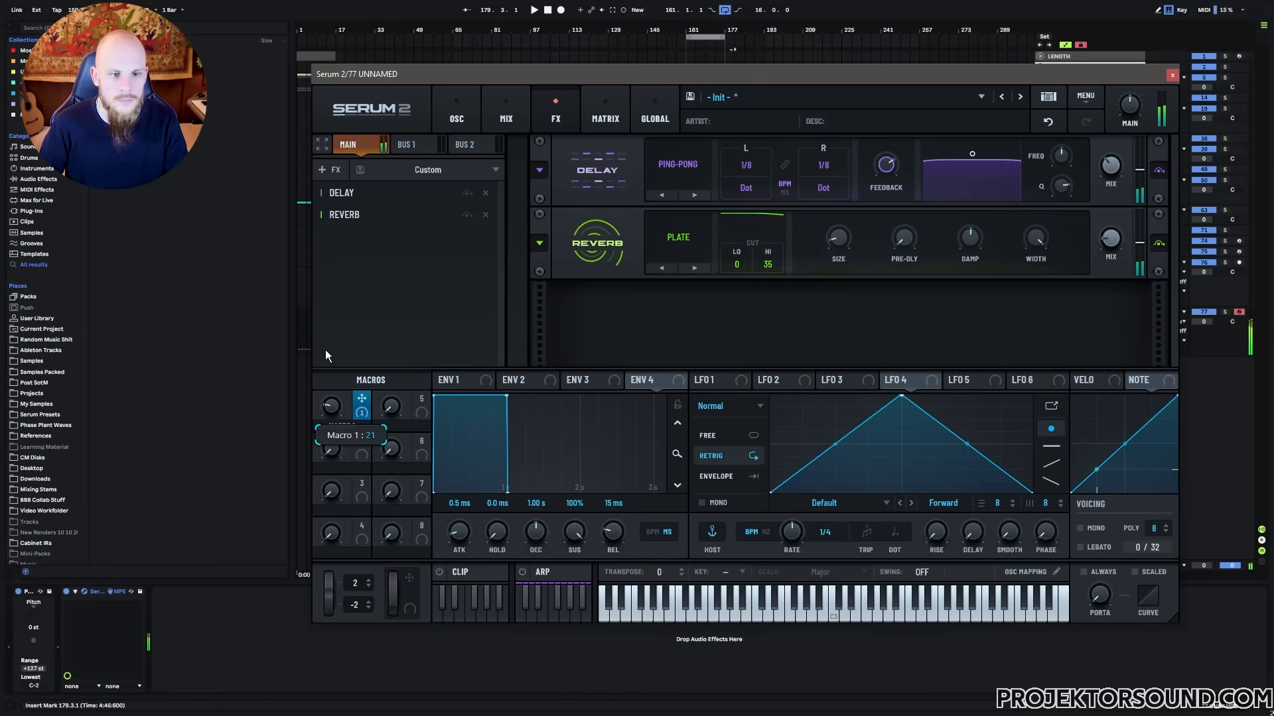
Add an Equalizer with its low band set to a low-cut shape to the Main effects chain, and turn up Macro 1
click(333, 169)
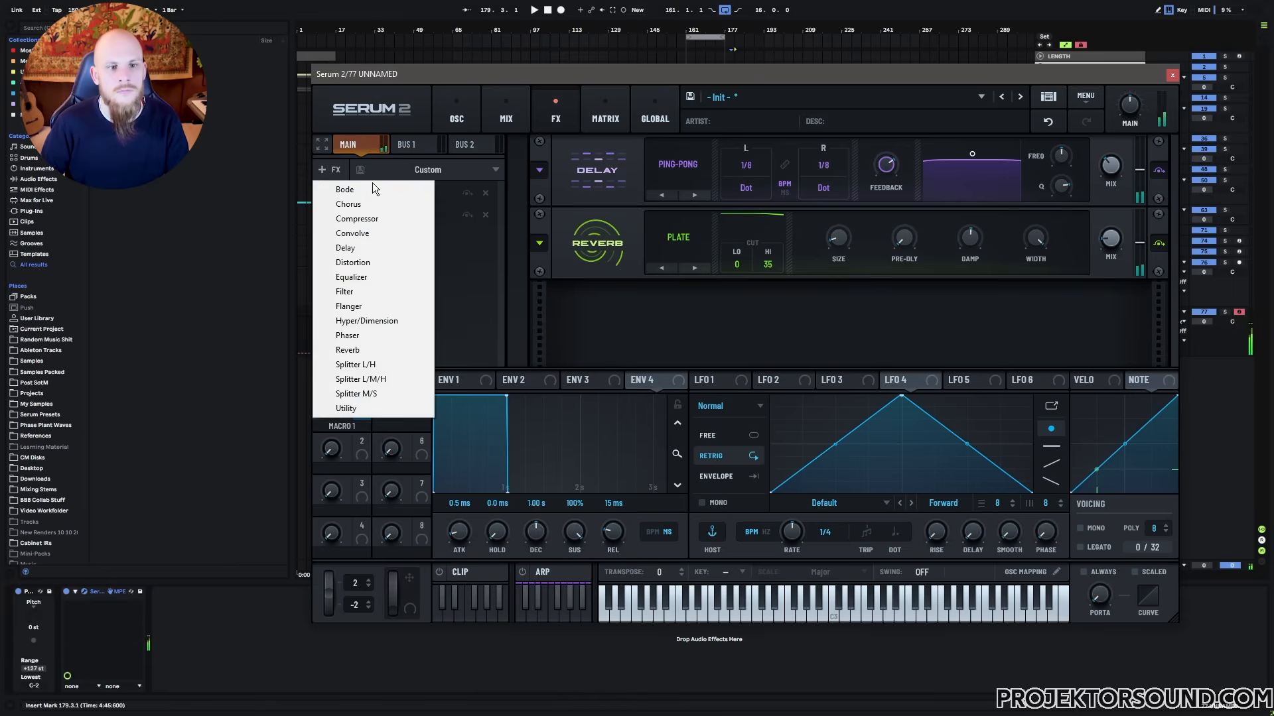
click(352, 277)
click(790, 339)
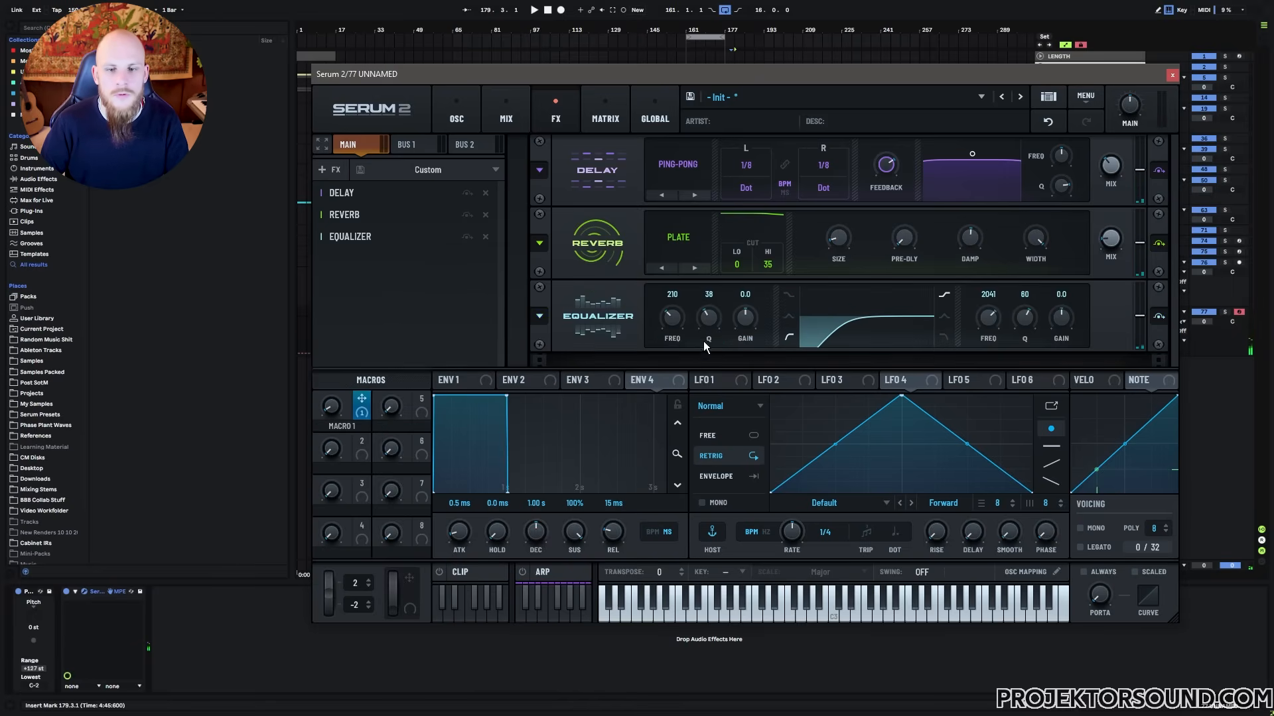
drag(335, 406, 353, 312)
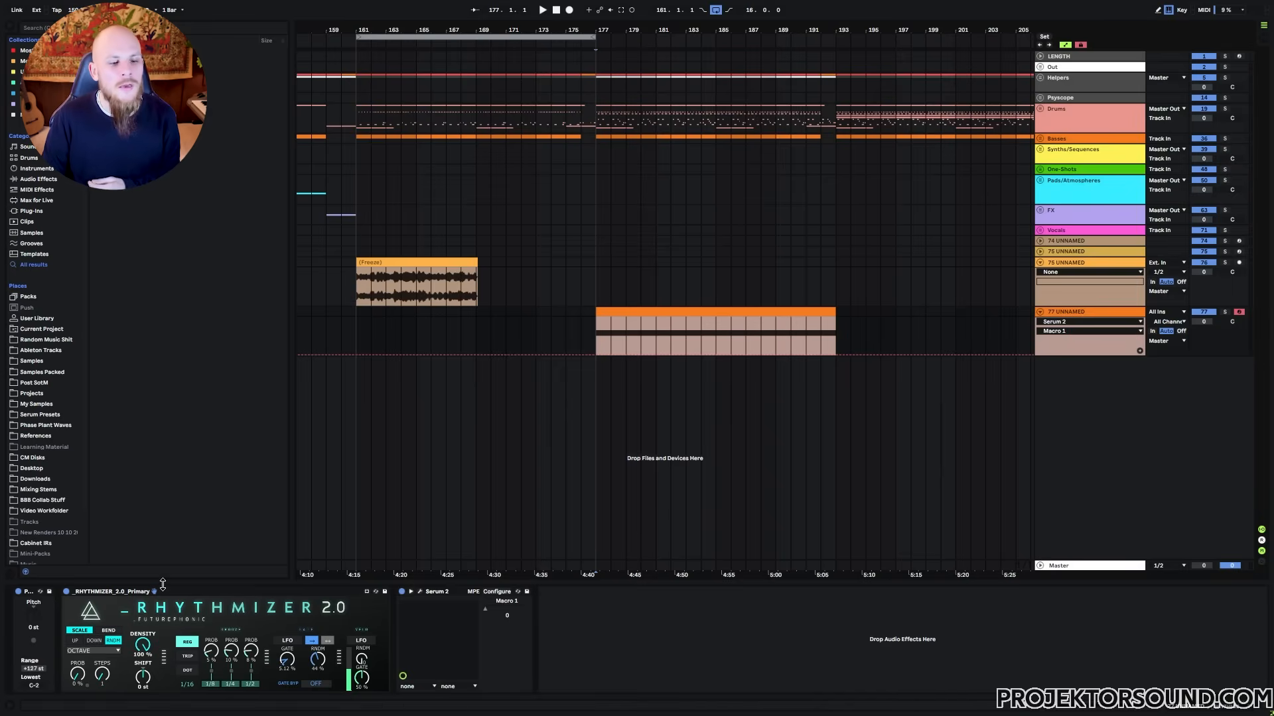
Select the MIDI clip spanning bars 177 to 193 on track 77 and set the arrangement loop to its length
click(158, 590)
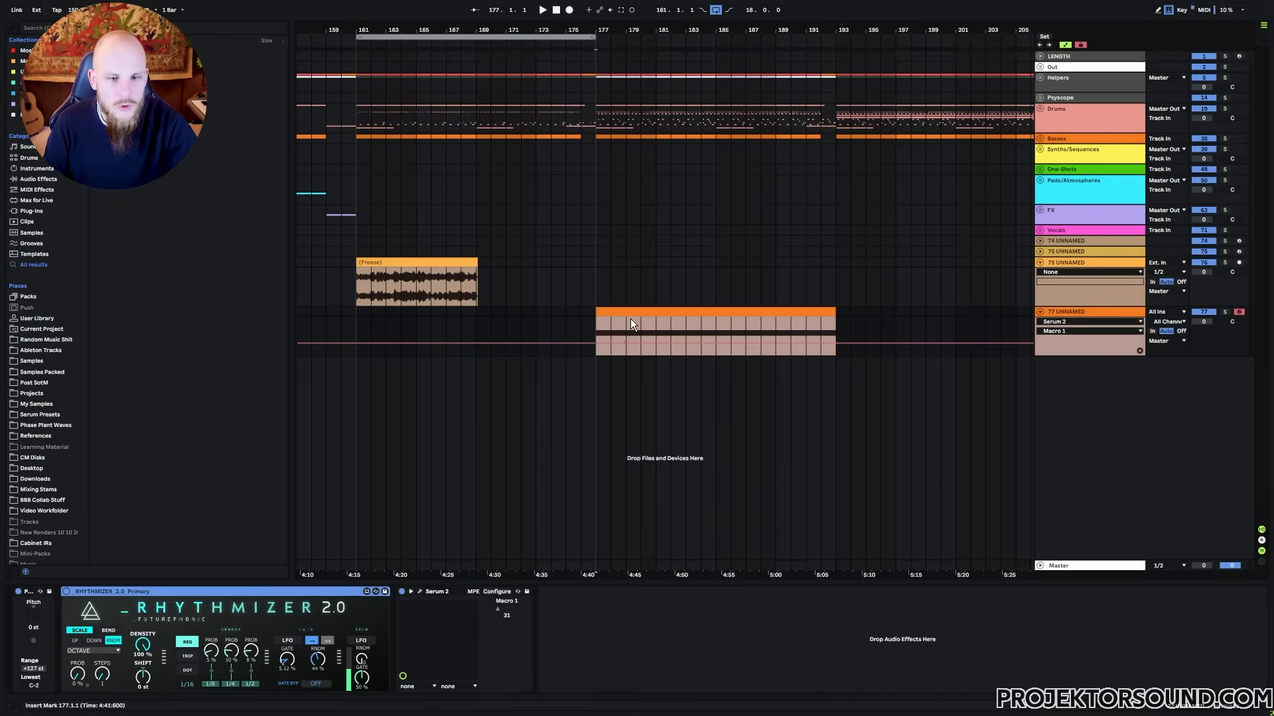
drag(595, 328, 840, 327)
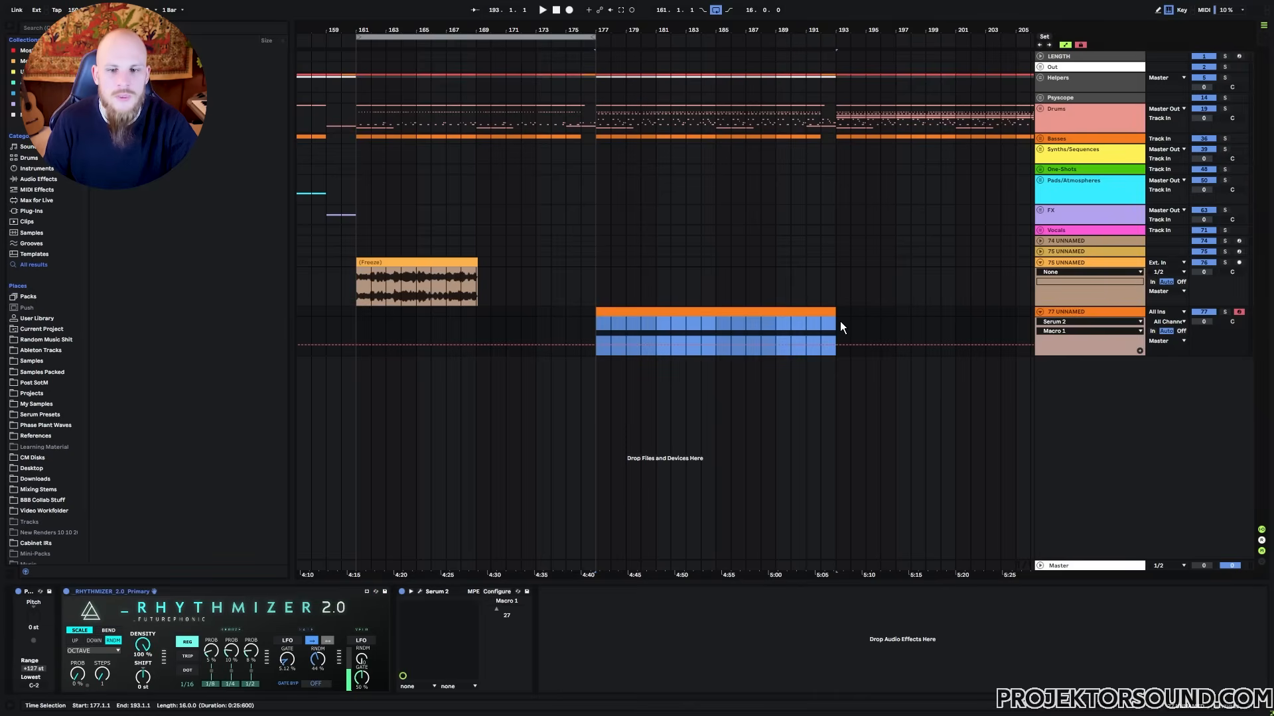
click(603, 341)
click(634, 314)
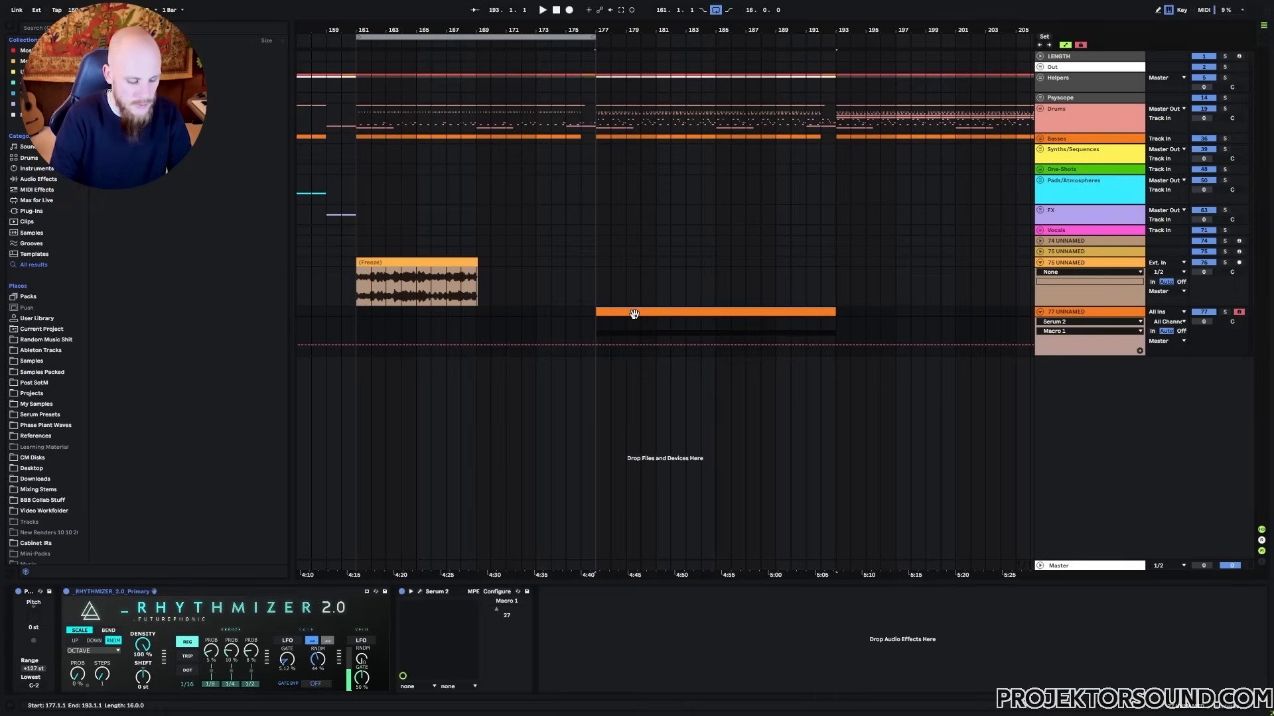
key(ctrl+l)
Play the looped clip and show the Serum 2 oscillator page while it runs
key(space)
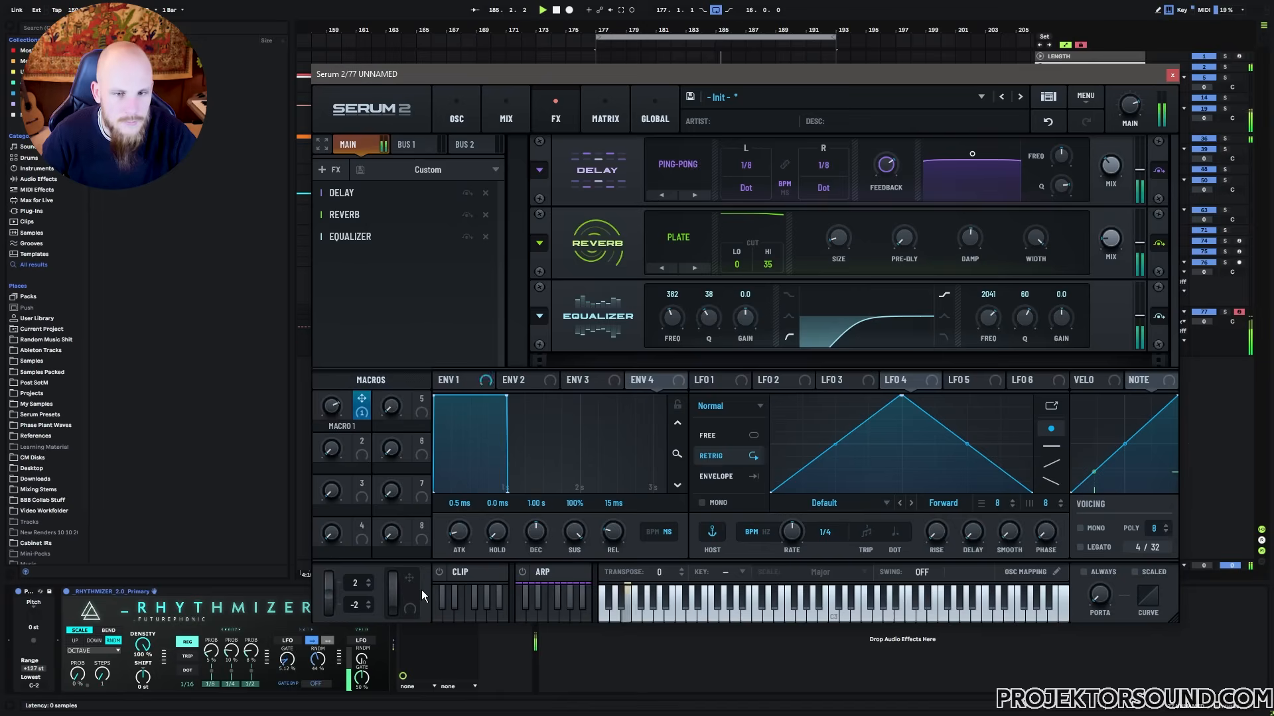
click(420, 591)
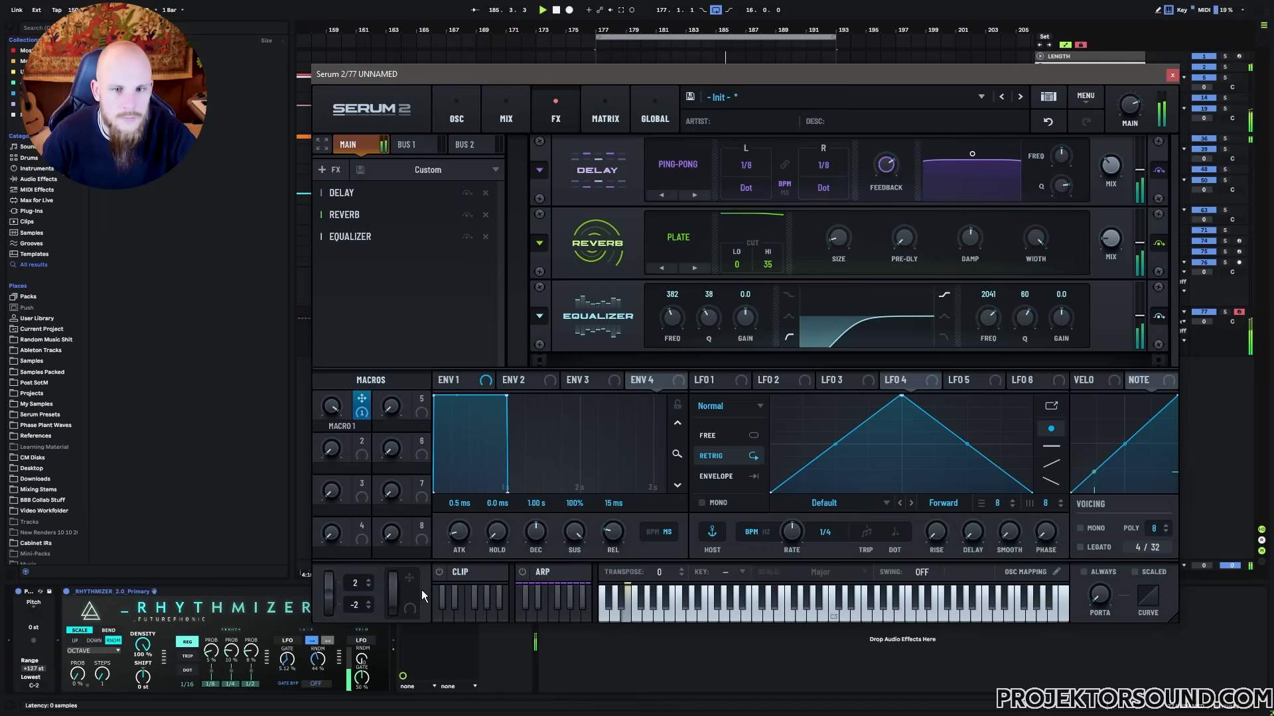
click(465, 110)
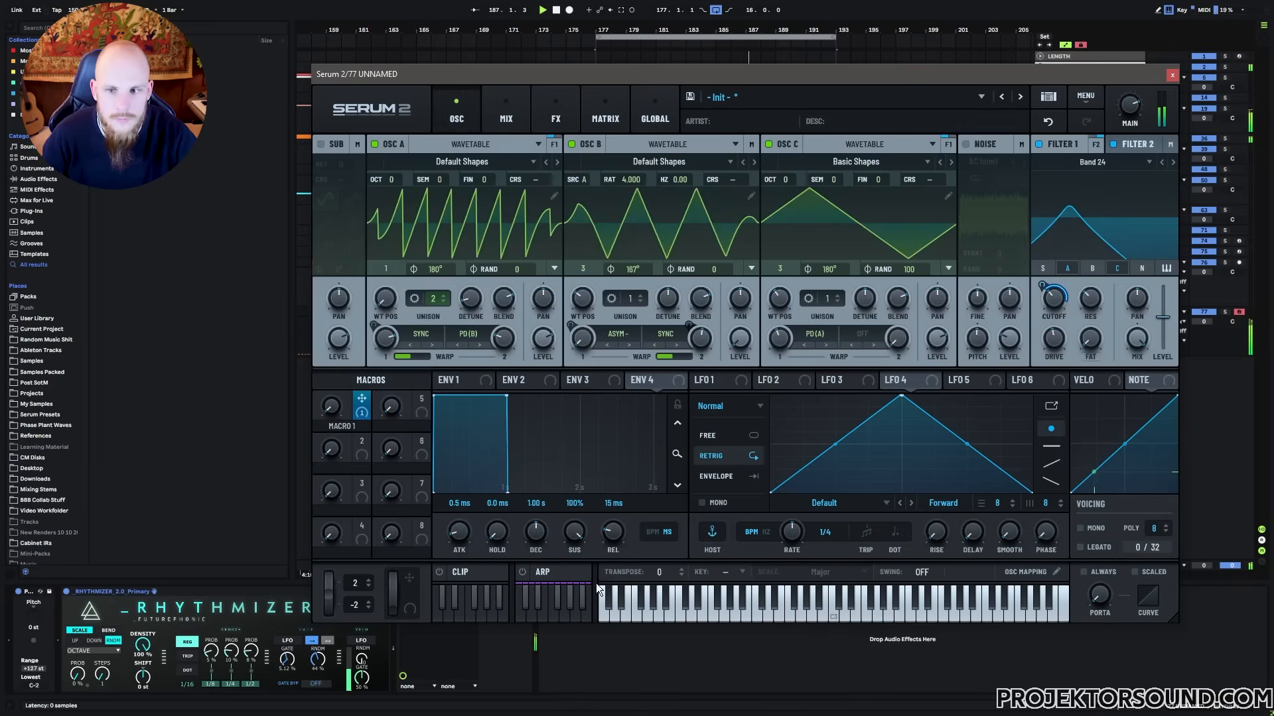